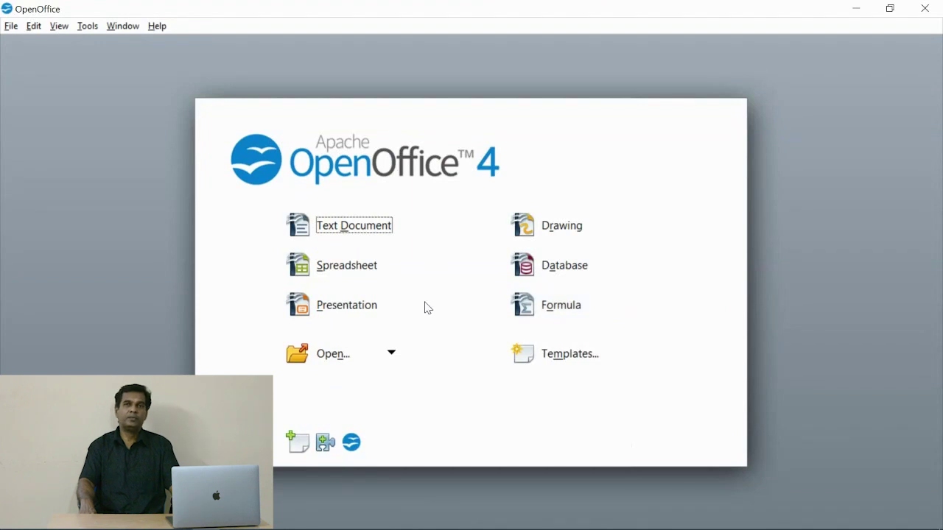
Start creating a new database with the Database Wizard and choose not to register it
left_click(564, 267)
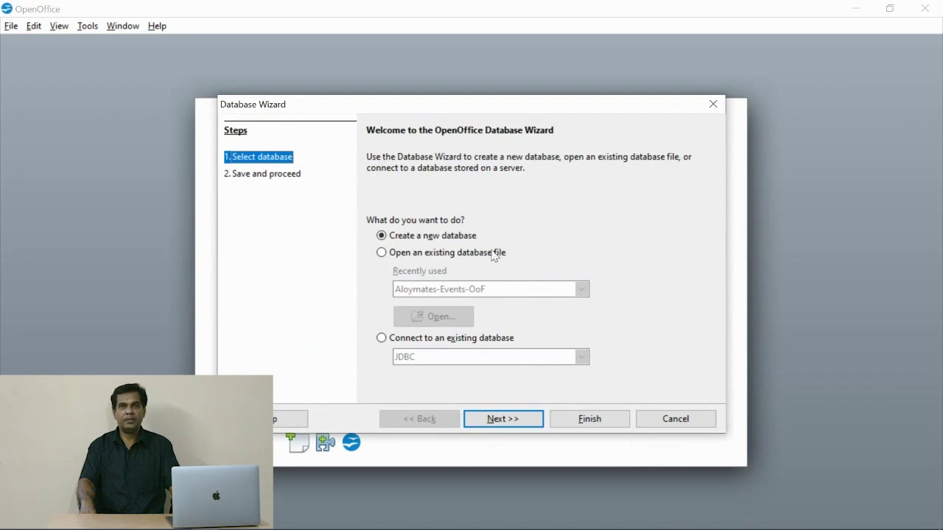
left_click(397, 255)
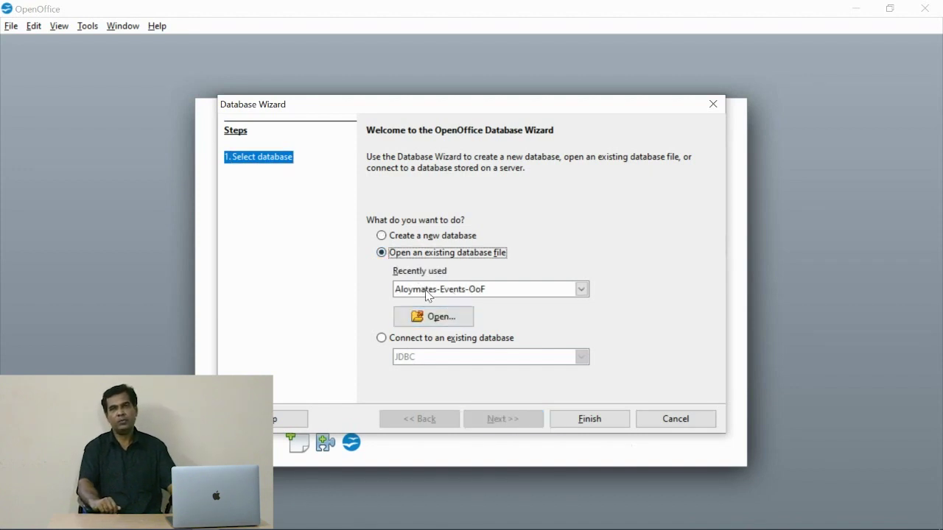
left_click(400, 242)
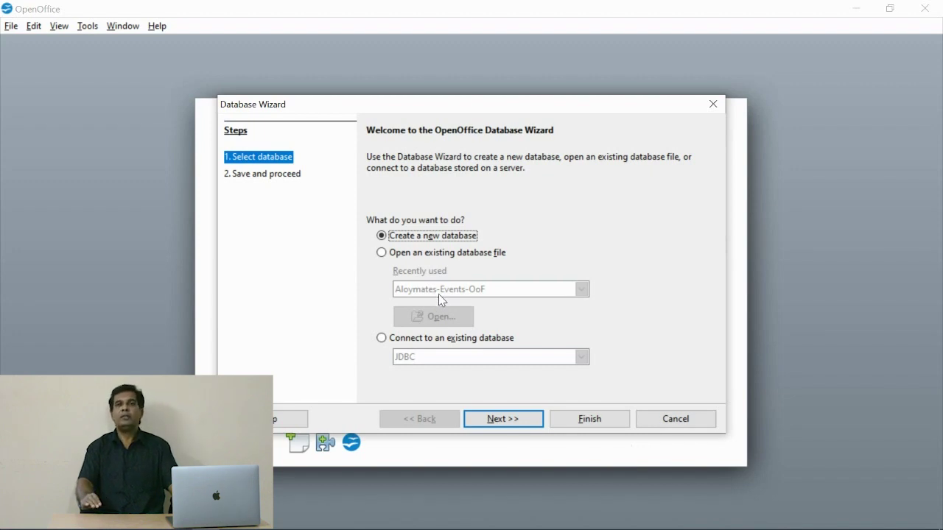
left_click(494, 423)
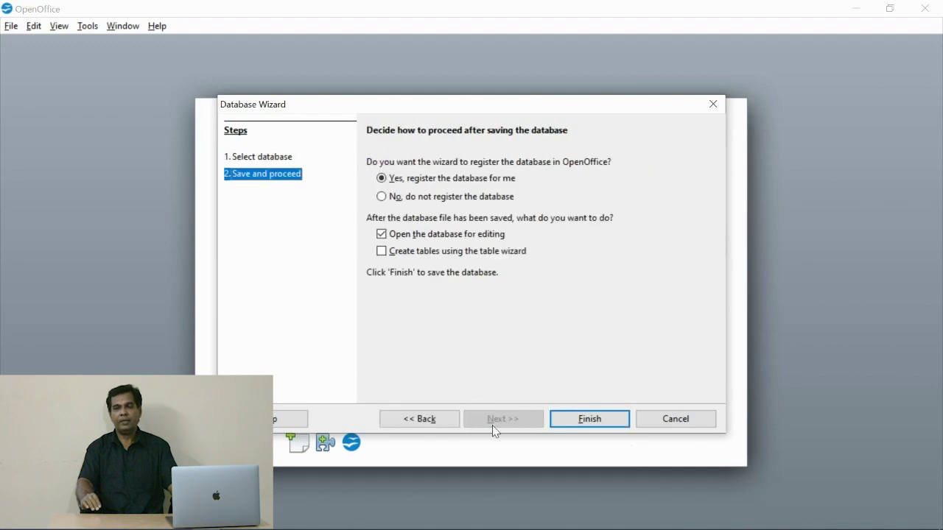
left_click(414, 199)
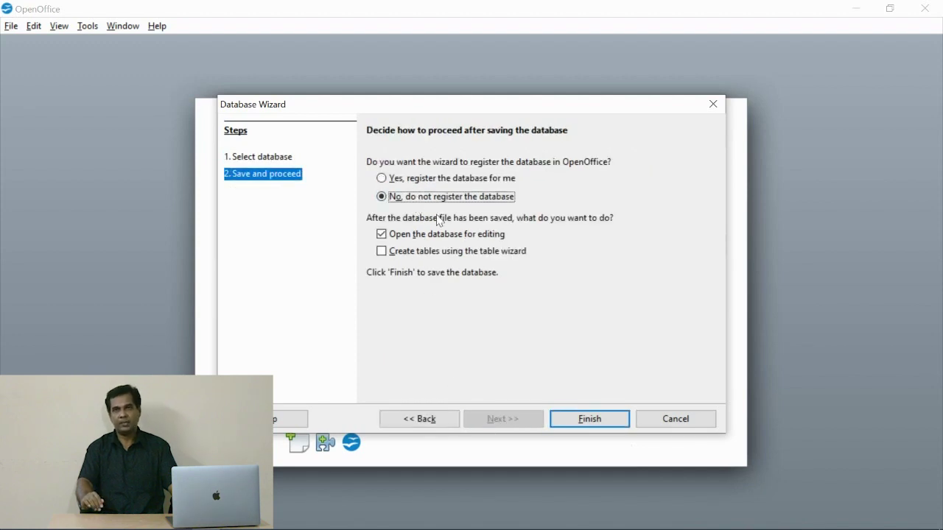
Finish the wizard and save the database in the Library-OoD folder as Table-Demo
left_click(592, 420)
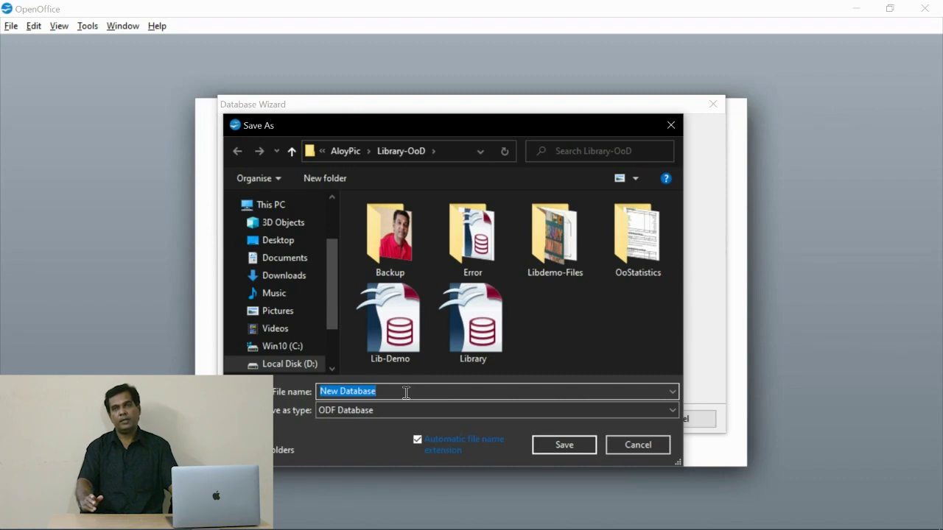
type("T")
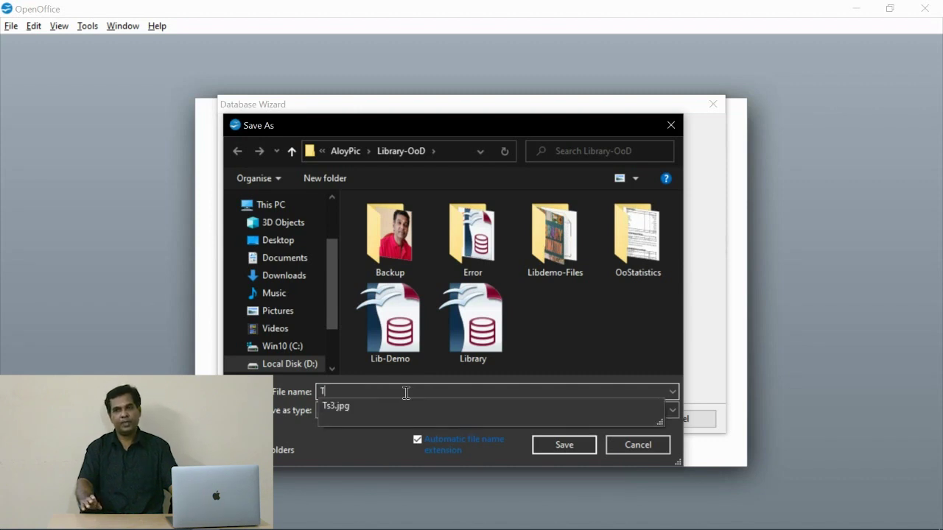
type("able")
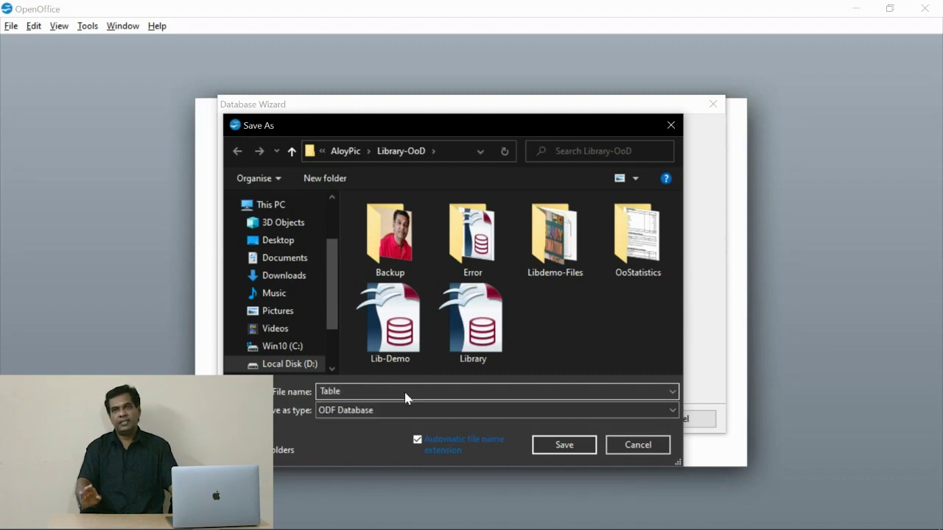
type("-Demo")
key("BackSpace")
key("BackSpace")
type("mo")
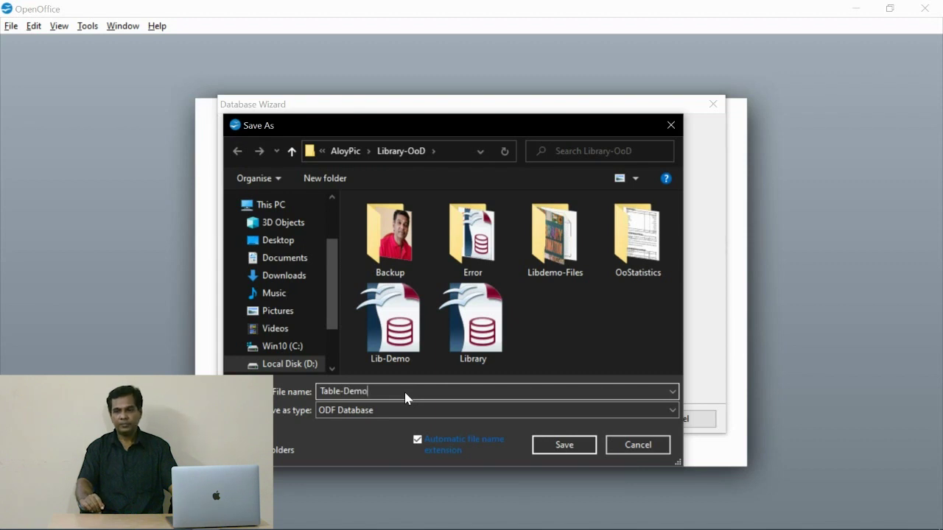
left_click(561, 446)
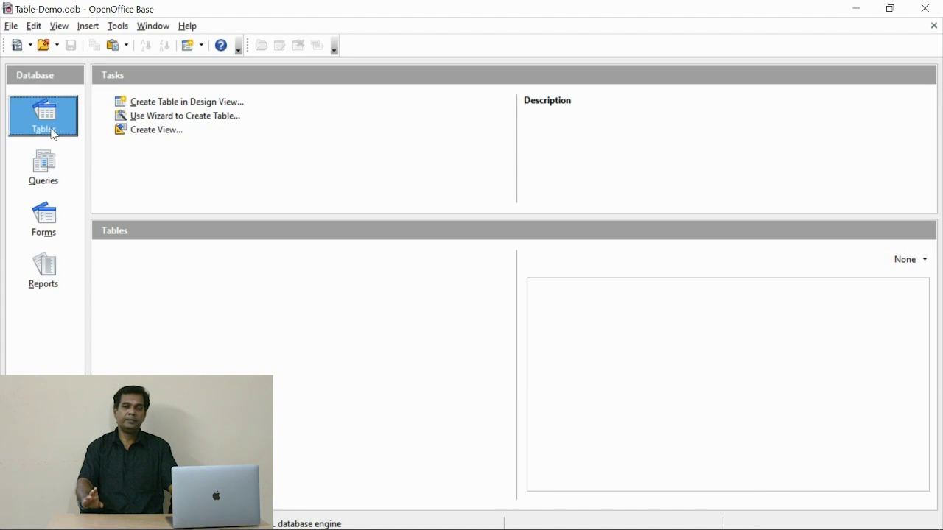
left_click(50, 174)
left_click(44, 218)
left_click(44, 270)
Start a new table in Design View and name its first field ID
left_click(37, 103)
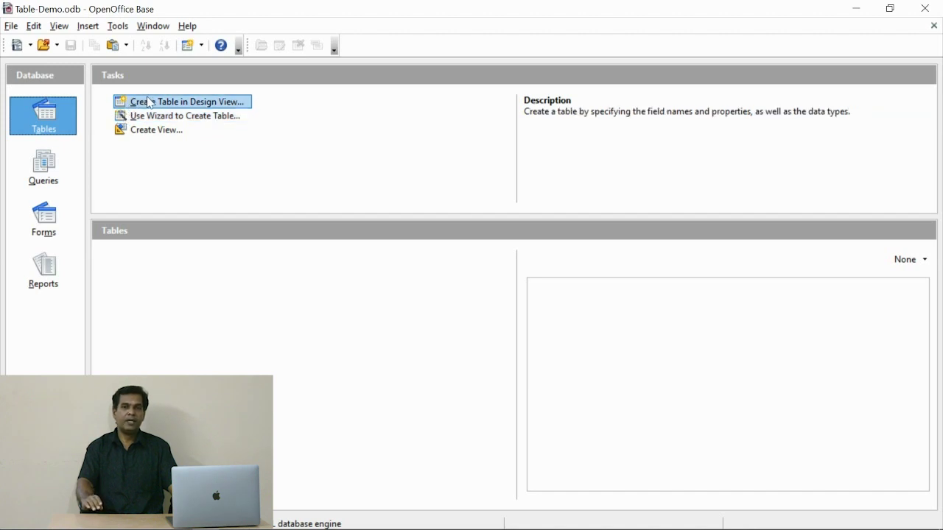
left_click(148, 104)
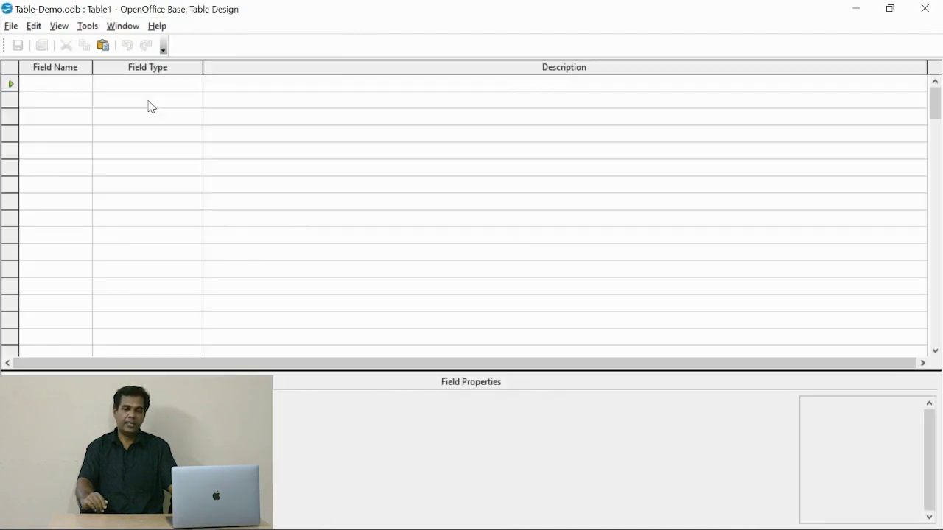
left_click(80, 89)
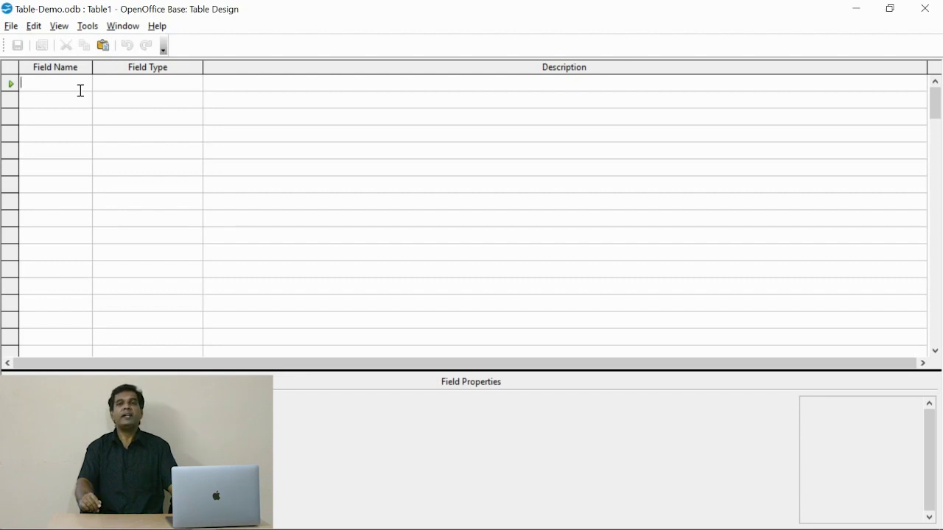
type("I")
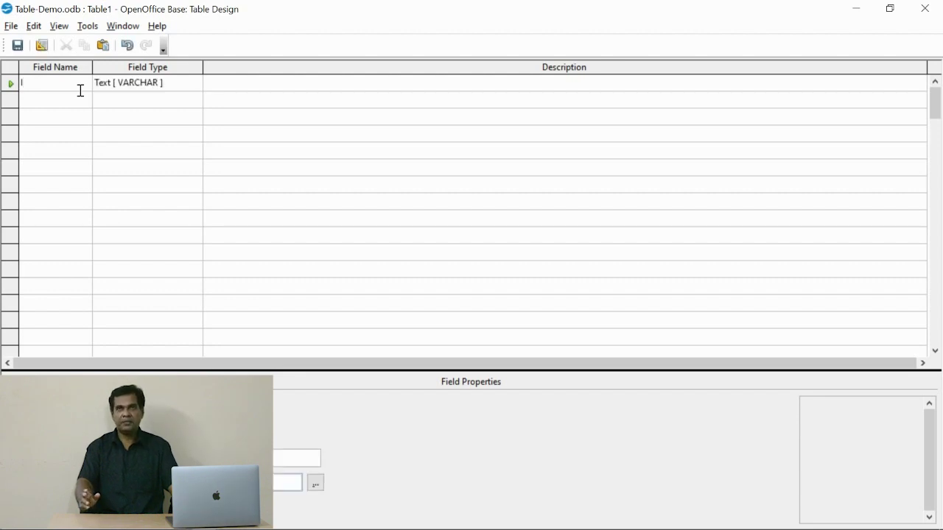
type("D")
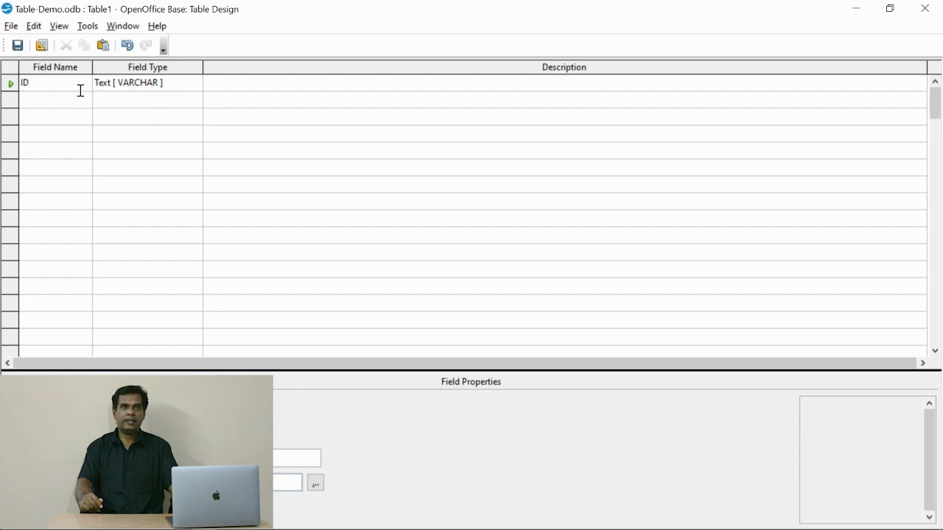
key("Tab")
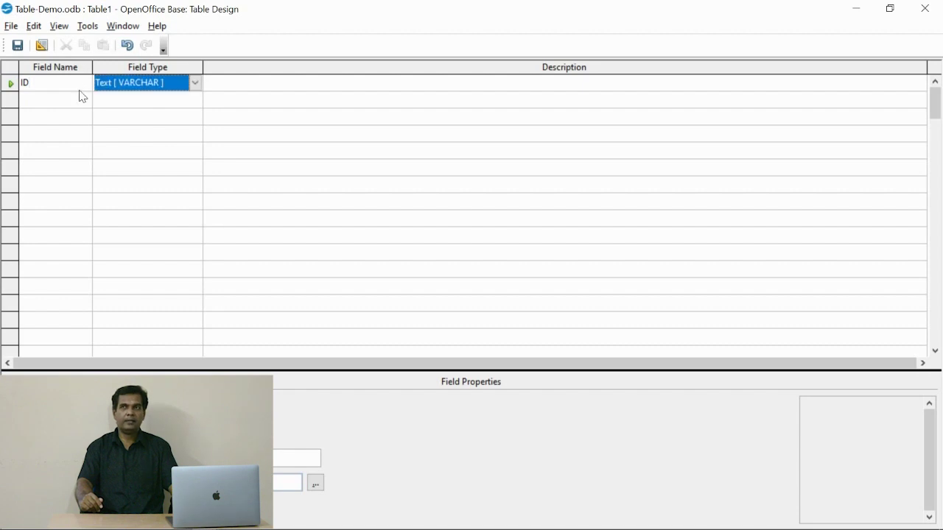
Set the ID field's type to Integer [INTEGER] and make its values increment automatically
left_click(195, 84)
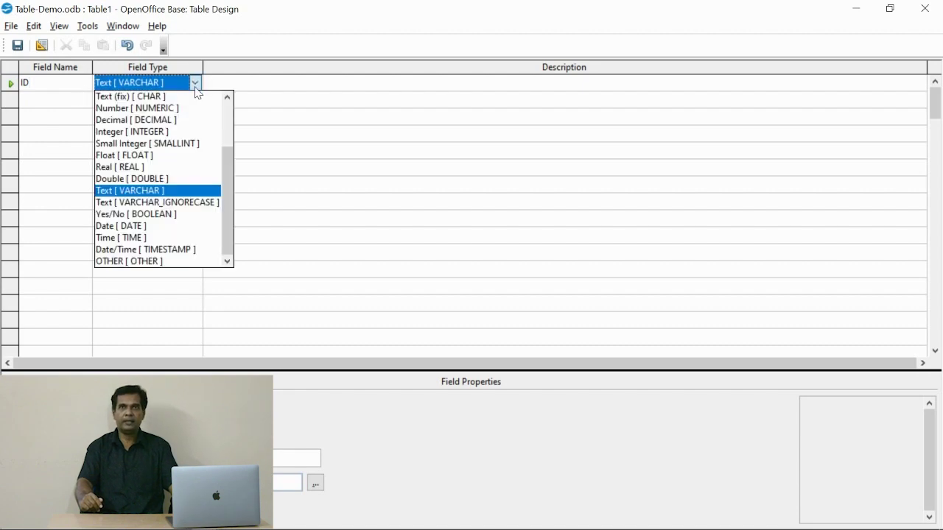
left_click(199, 133)
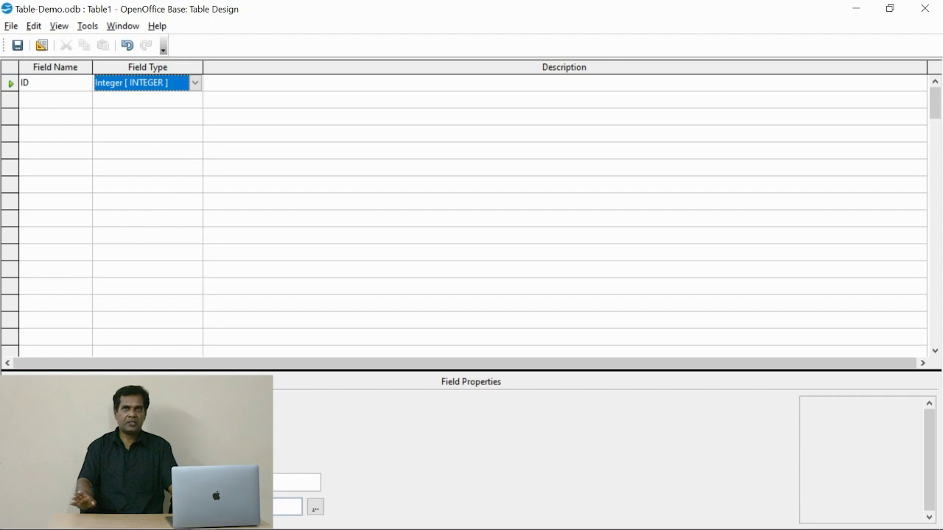
left_click(185, 410)
left_click(185, 431)
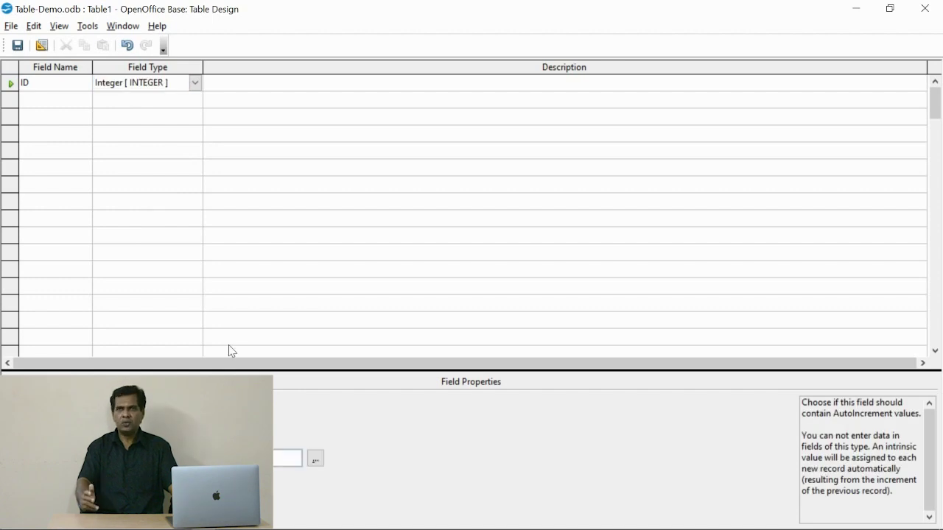
Add a second field named Access Number with the type Number [NUMERIC]
left_click(60, 100)
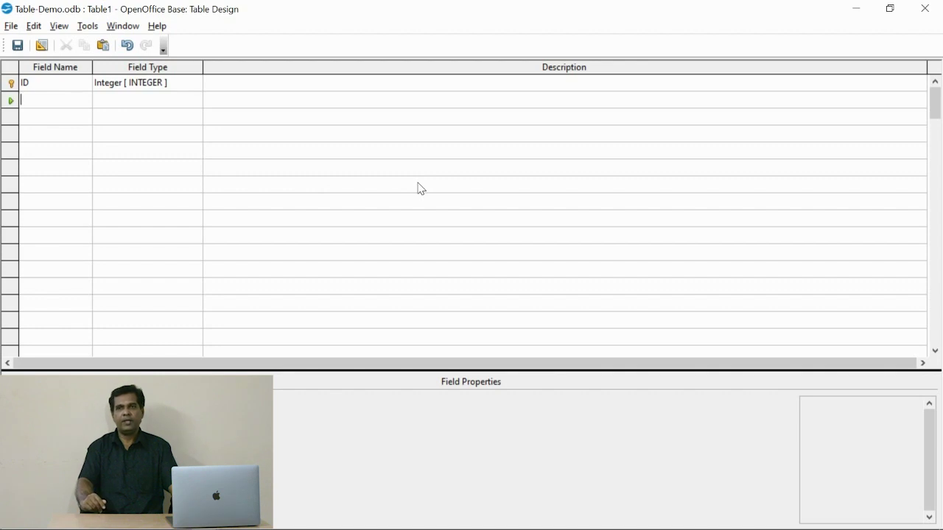
type("A")
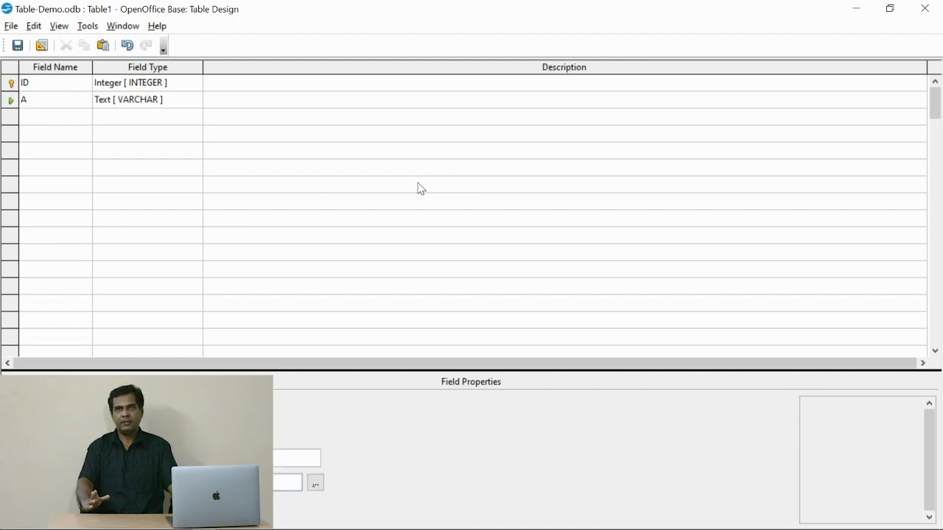
type("cc")
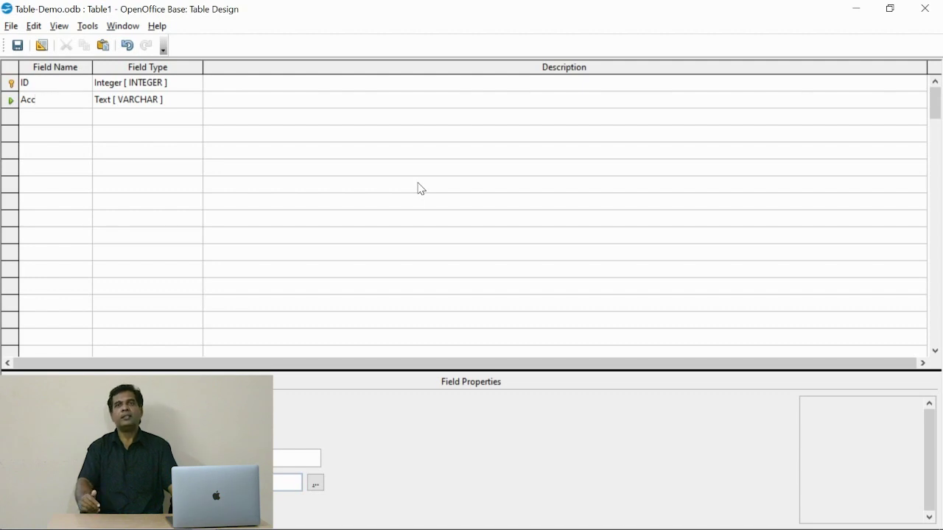
type("ess Number")
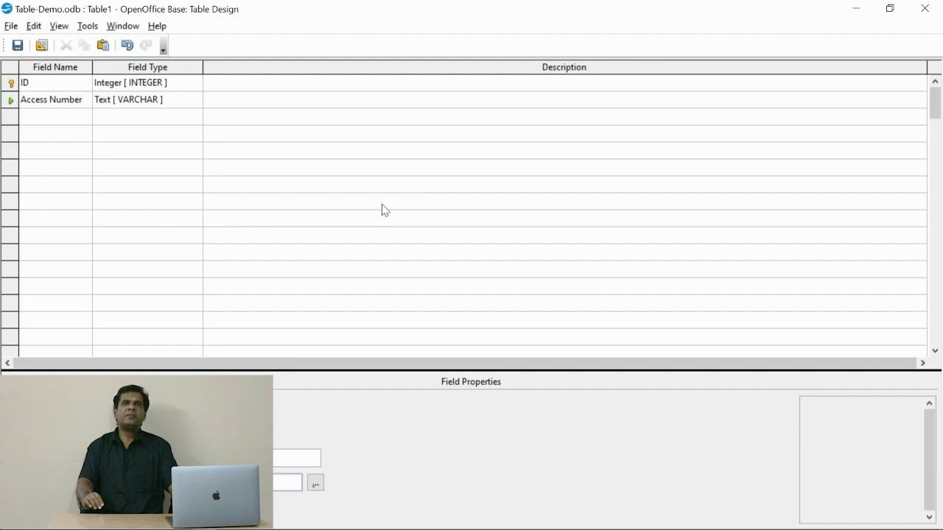
left_click(193, 101)
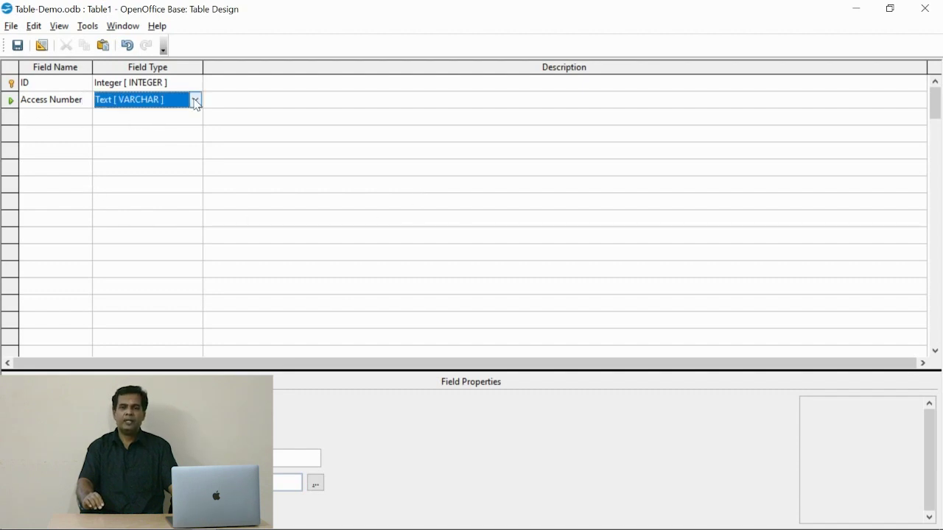
left_click(195, 100)
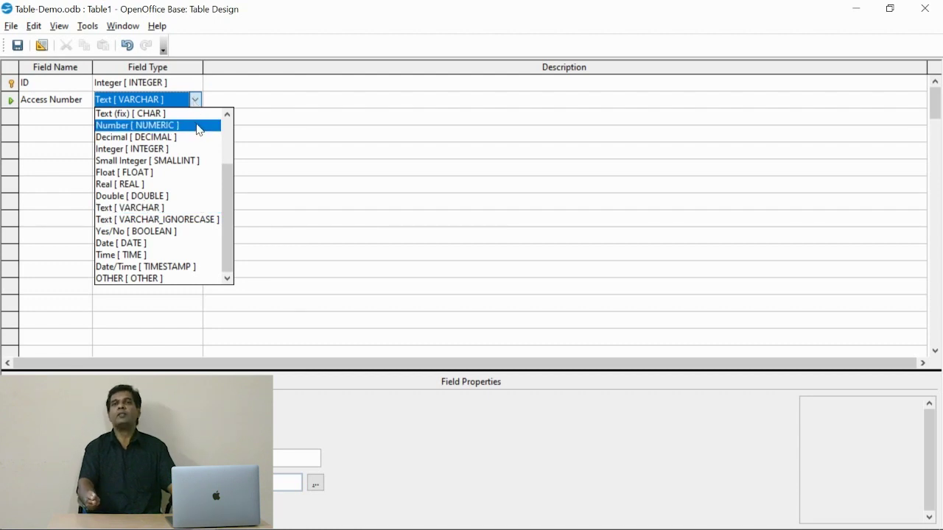
left_click(197, 125)
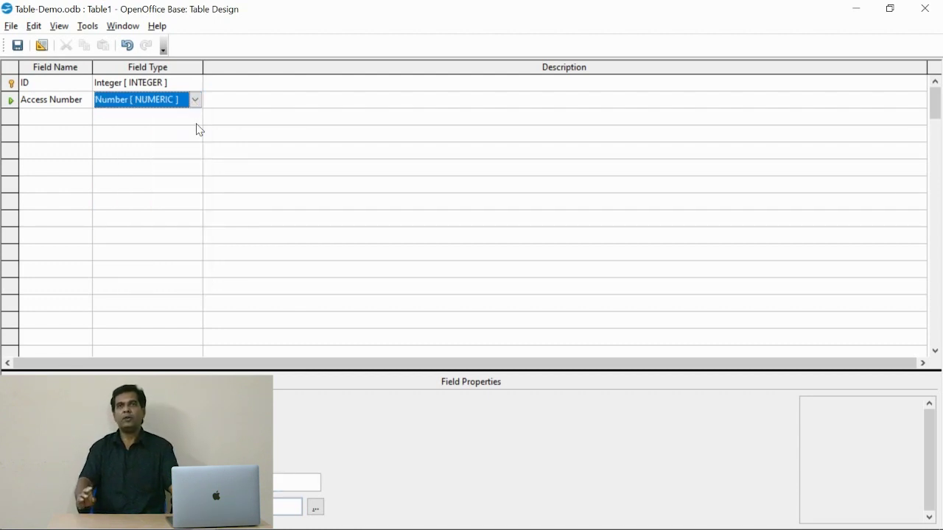
Make the Access Number field the table's primary key
left_click(13, 103)
right_click(14, 107)
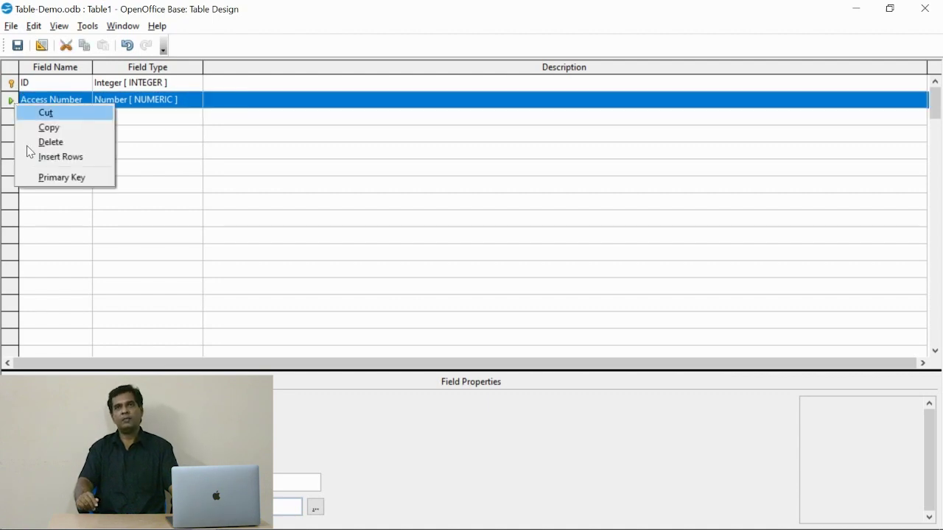
left_click(34, 179)
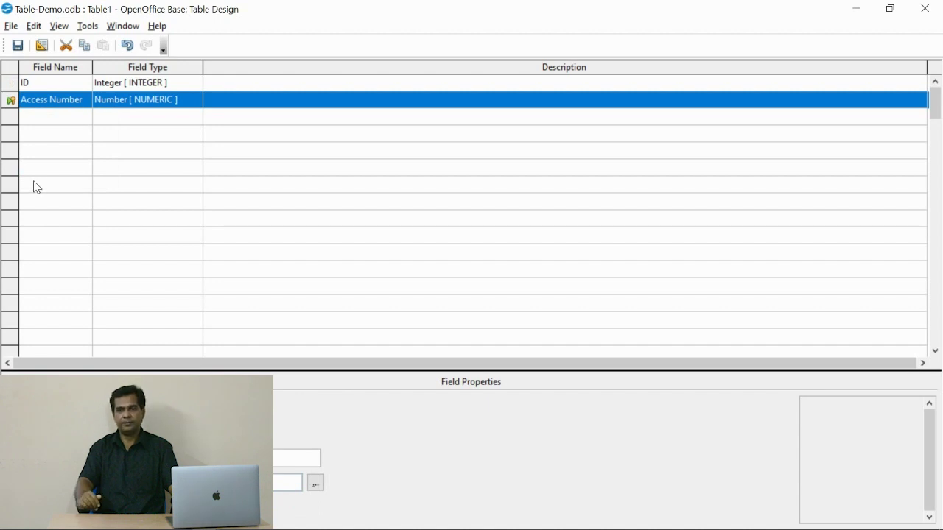
Add three Text [VARCHAR] fields named Title, Author and Place below Access Number
left_click(67, 118)
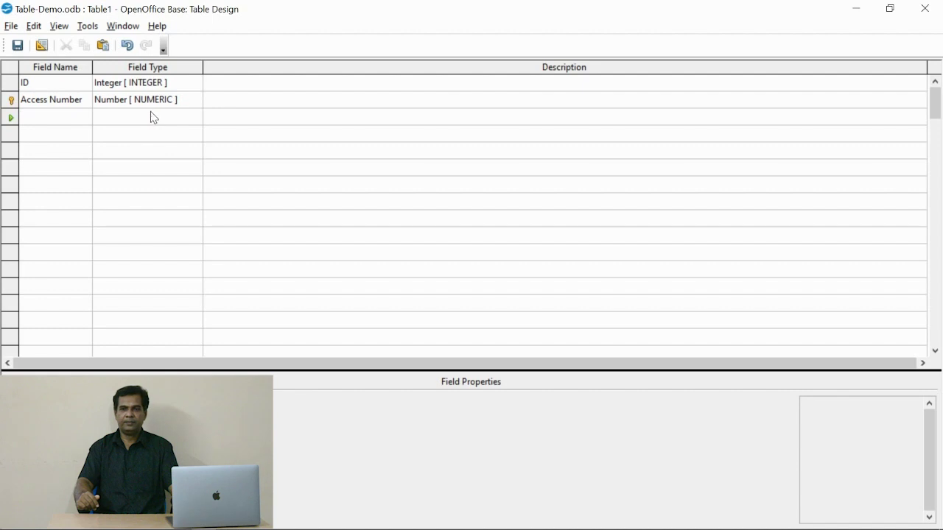
type("T")
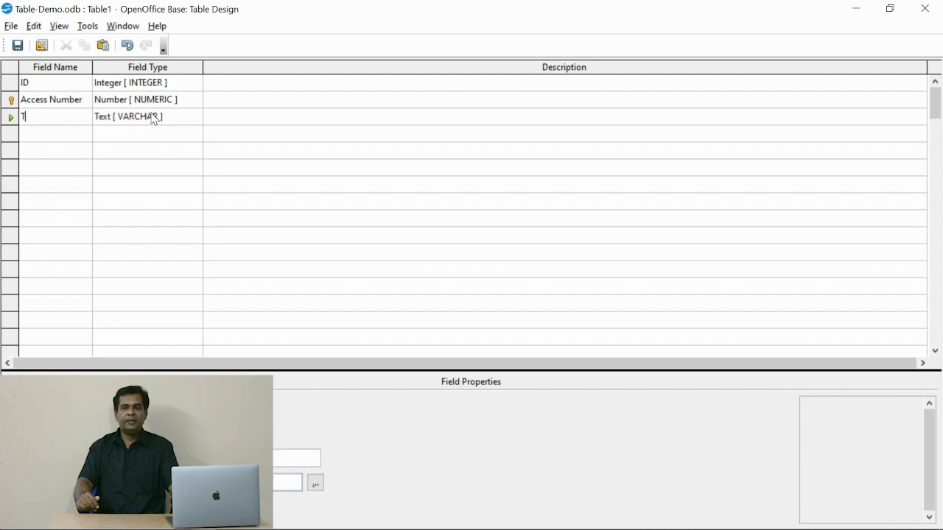
type("itle")
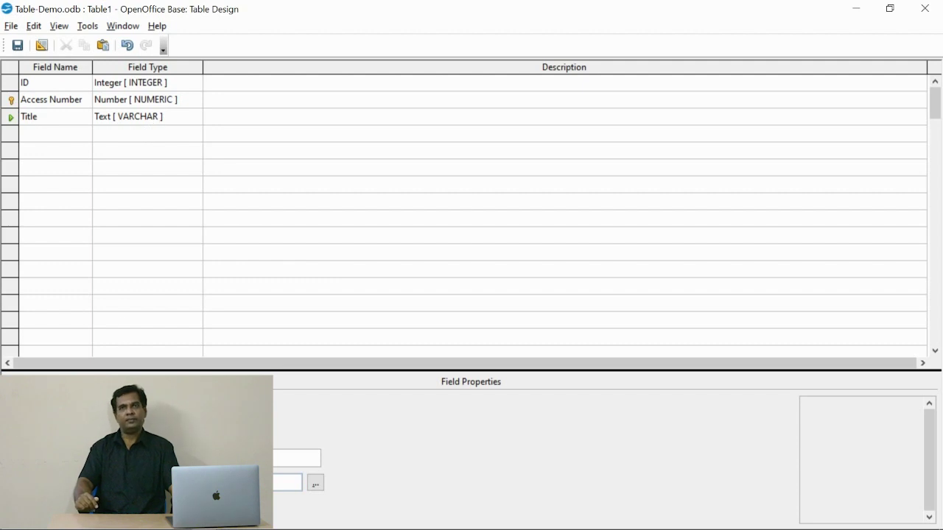
left_click(236, 433)
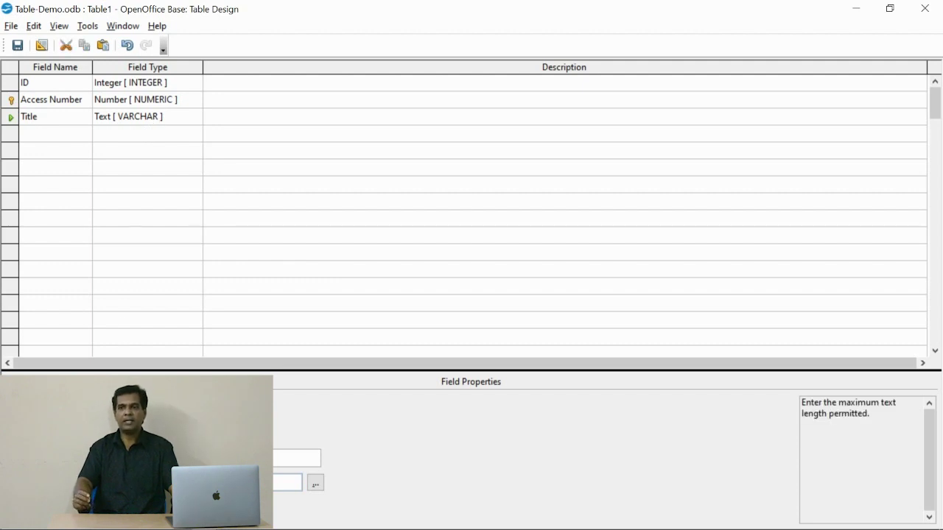
left_click(51, 139)
type("Author")
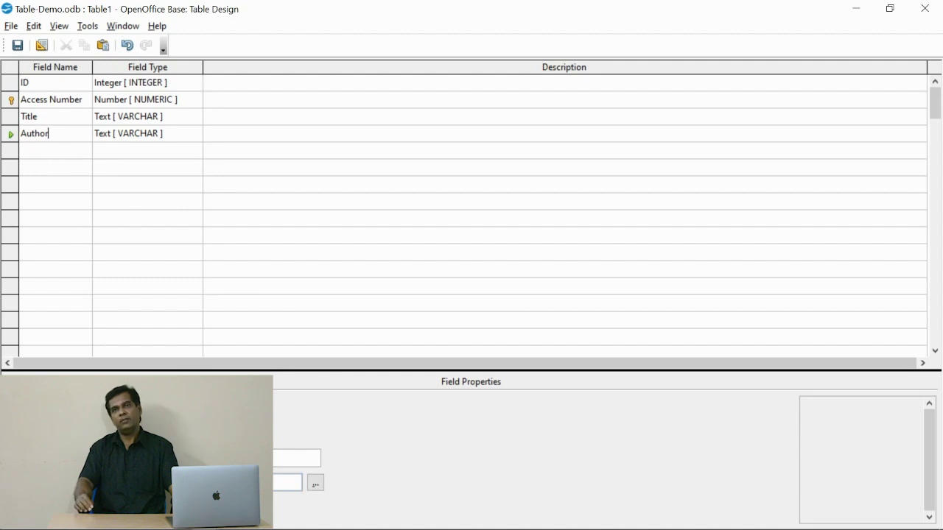
left_click(29, 149)
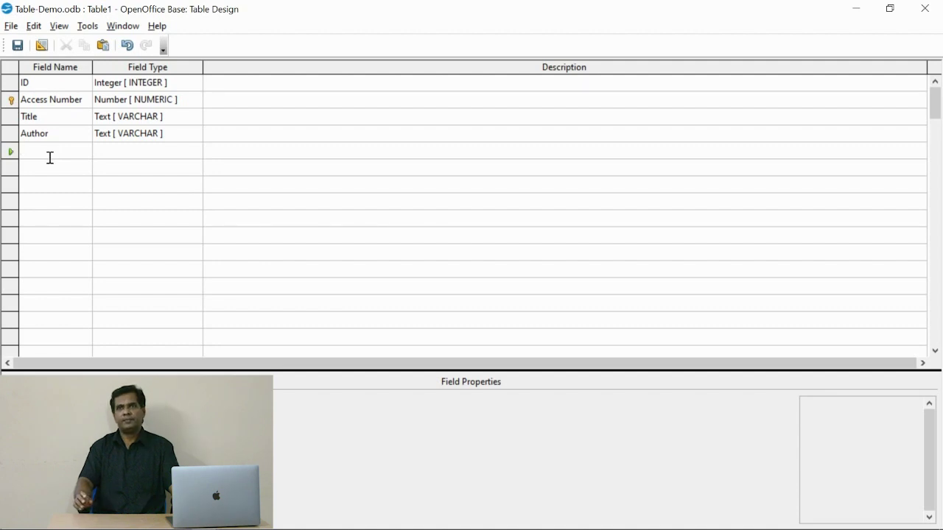
type("Place")
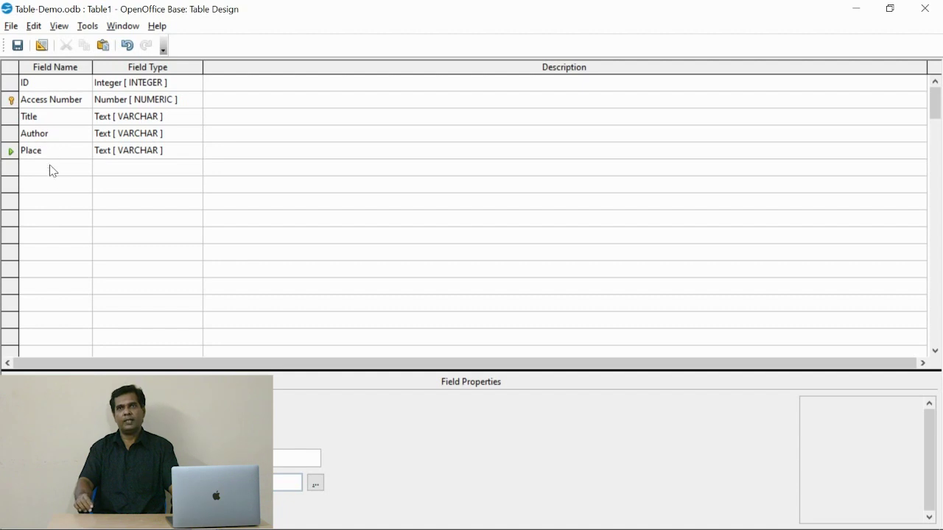
Add a Text [VARCHAR] field named Publisher, a Float [FLOAT] field named Price and an Image [LONGVARBINARY] field named BookCover below Place
left_click(53, 172)
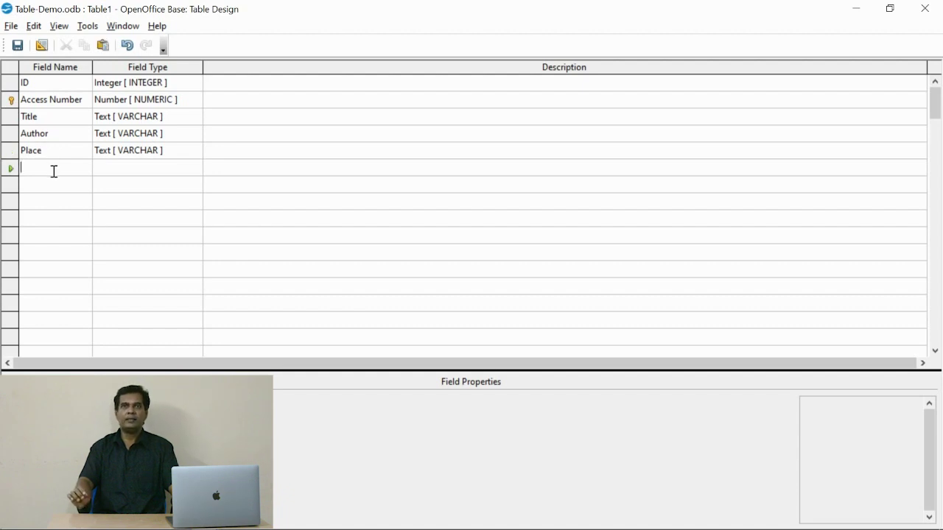
type("Publisher")
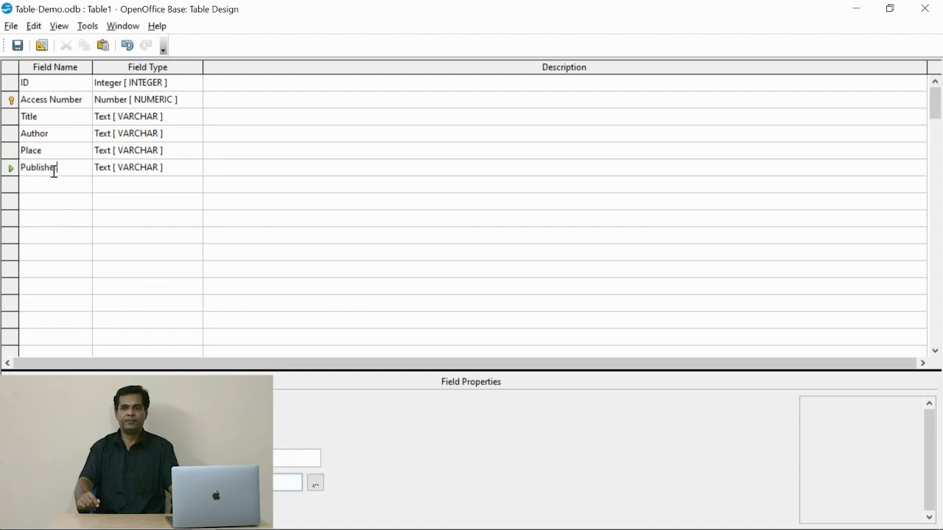
left_click(54, 178)
type("Price")
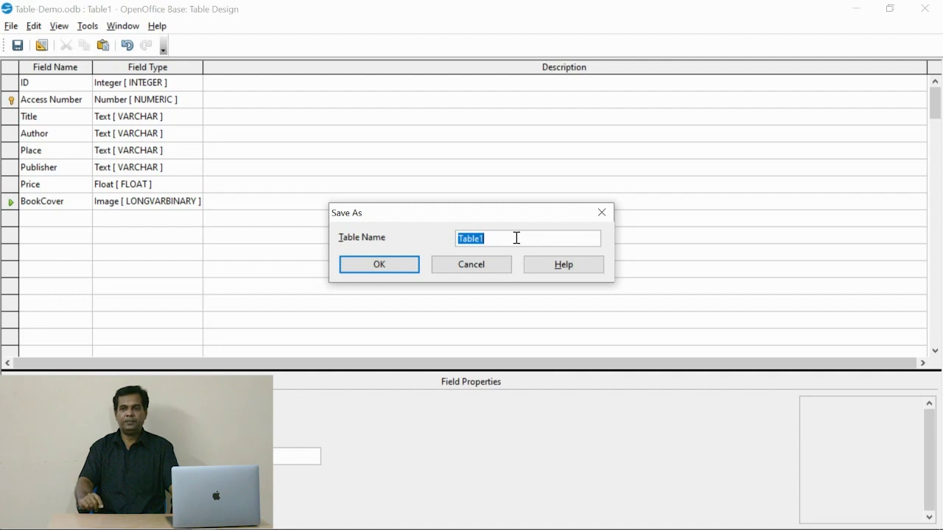
Save the table under the name Books and close its design
type("Books")
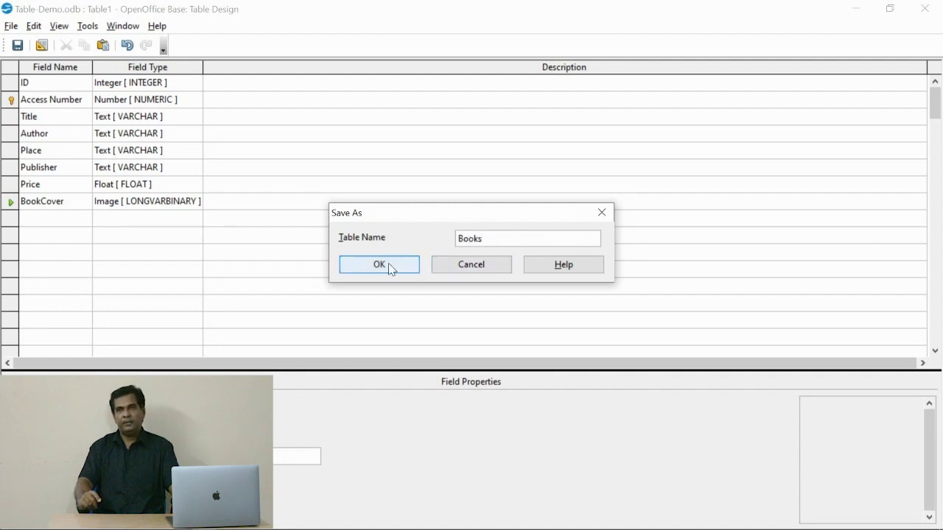
left_click(388, 265)
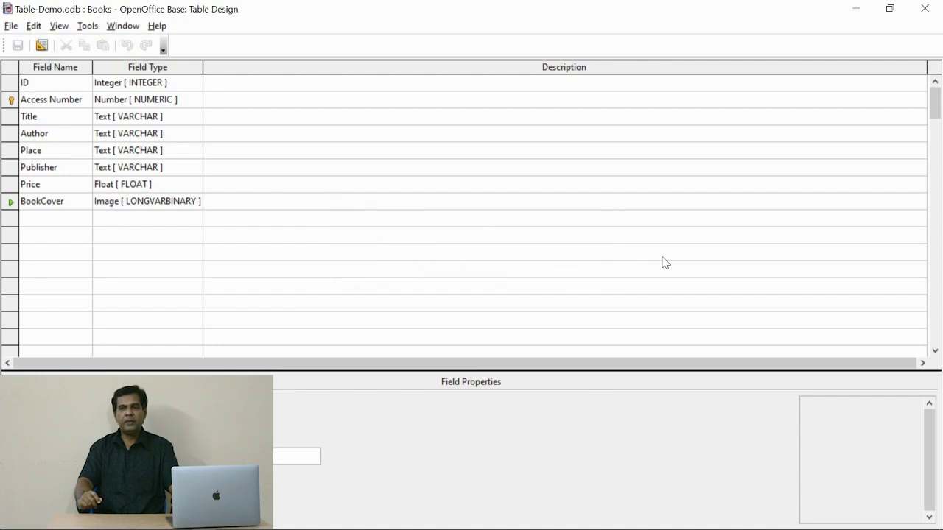
left_click(925, 8)
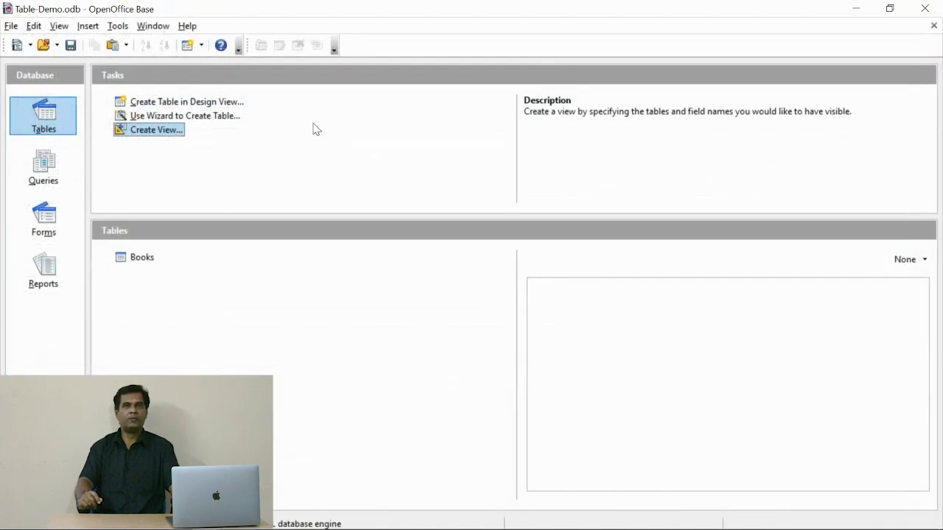
Open the Books table for data entry and begin its first record with ID 1 and Access Number 001
left_click(142, 259)
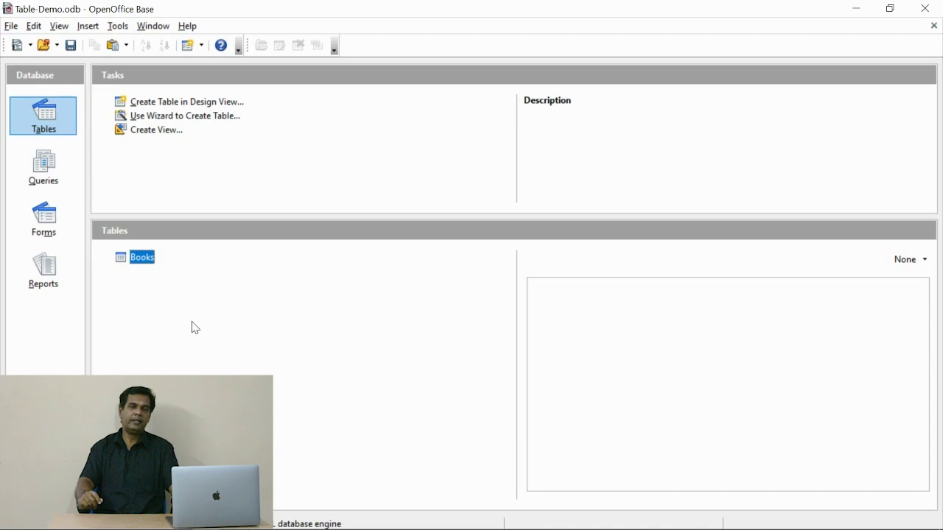
double_click(142, 259)
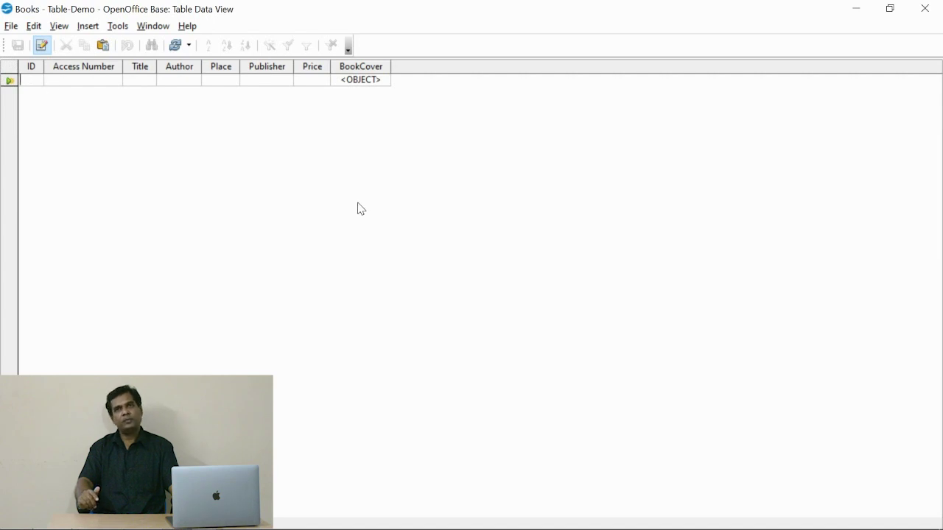
type("1")
key("Tab")
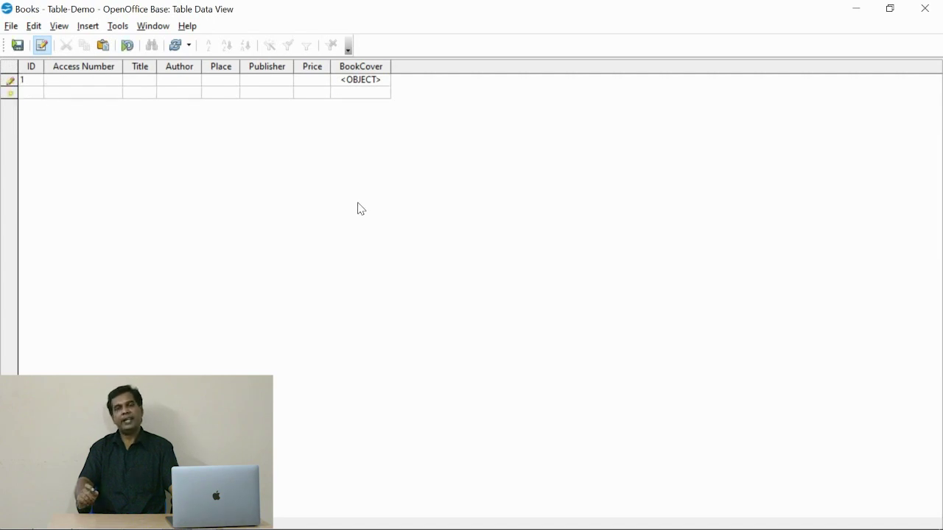
type("001")
key("Tab")
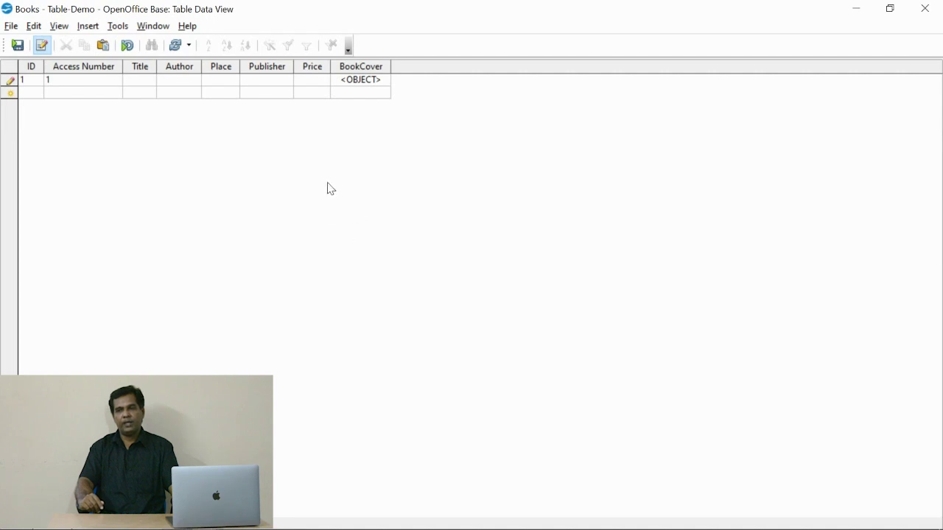
Widen the Title, Author, Place and Publisher columns and enter Information Architecture as the first record's title
left_click_drag(156, 68, 442, 65)
left_click_drag(534, 66, 678, 67)
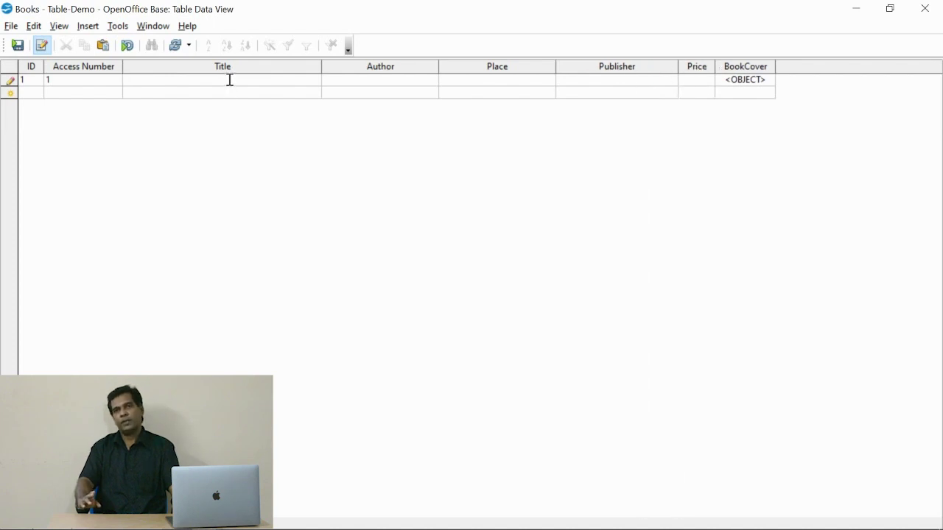
type("Information Architecture")
key("Tab")
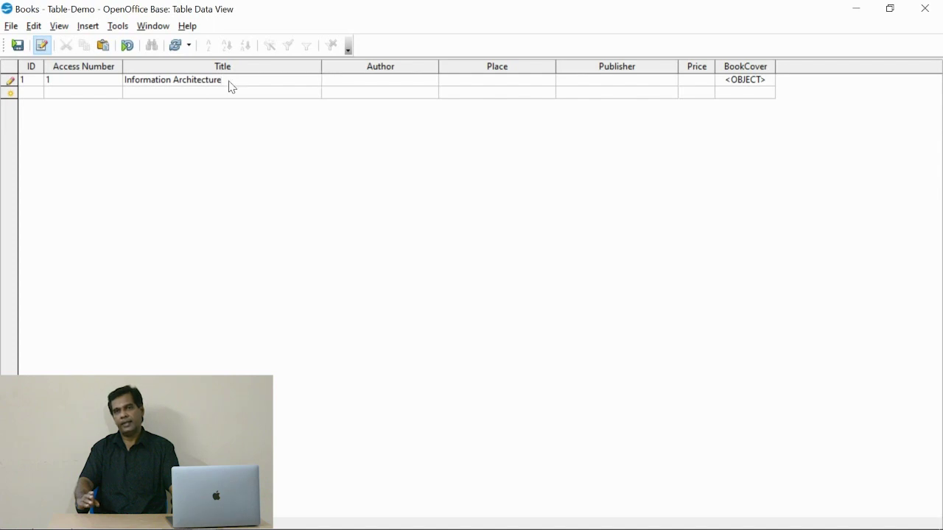
Enter the author's name in the Author field of the first record
type("Saravanan")
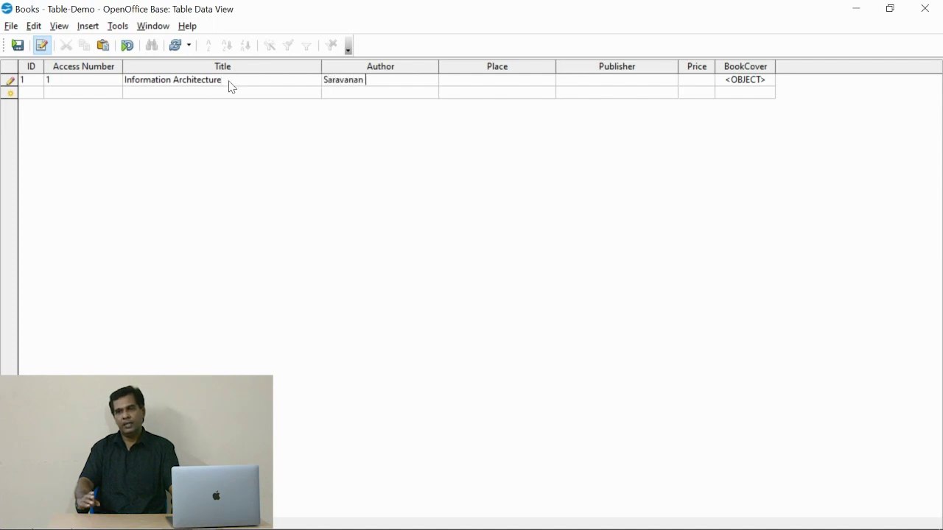
type(" T")
key("Tab")
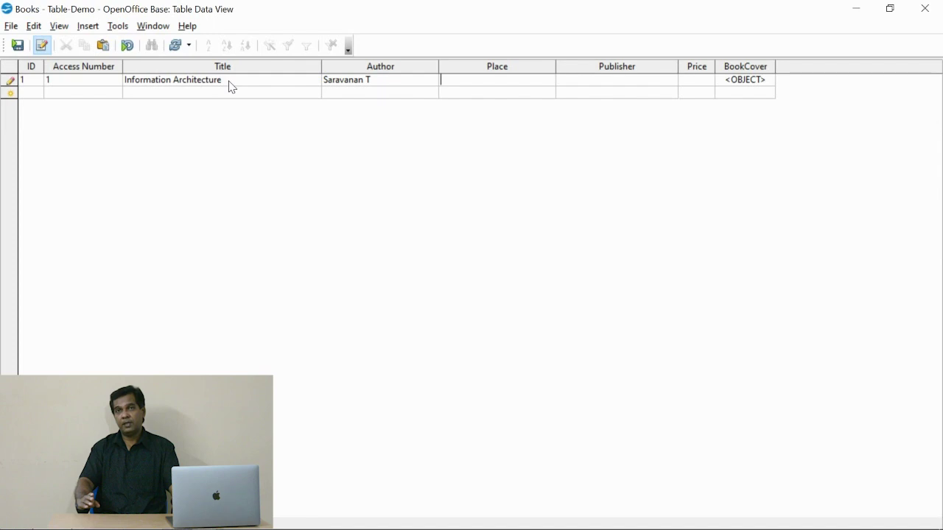
type("Chann")
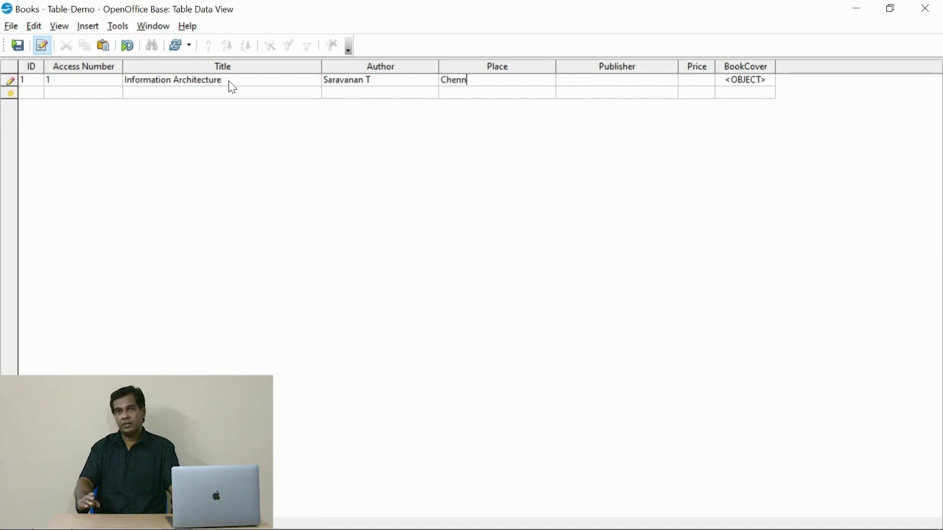
key("BackSpace")
key("BackSpace")
key("BackSpace")
key("BackSpace")
key("BackSpace")
Complete the first record with place New Delhi, publisher Ess Ess and price 500, and store it
type("New ")
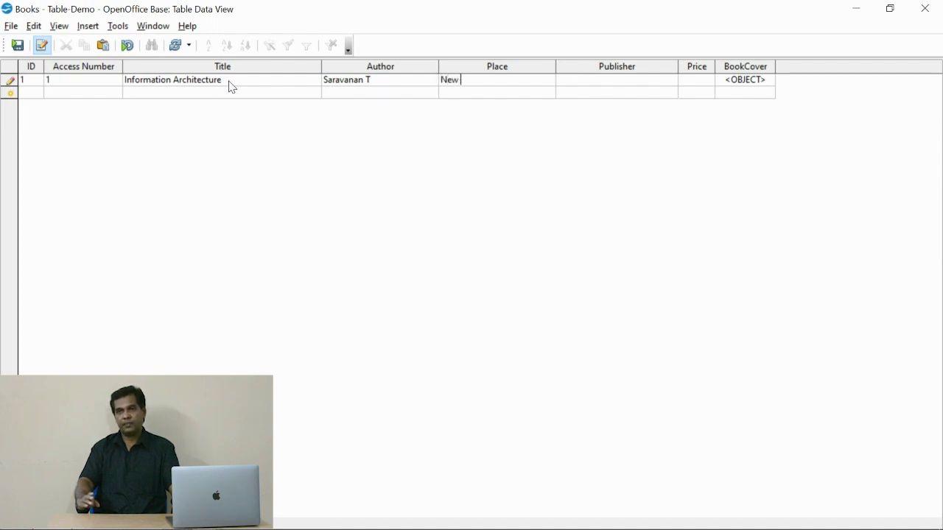
type("Delhi")
key("Tab")
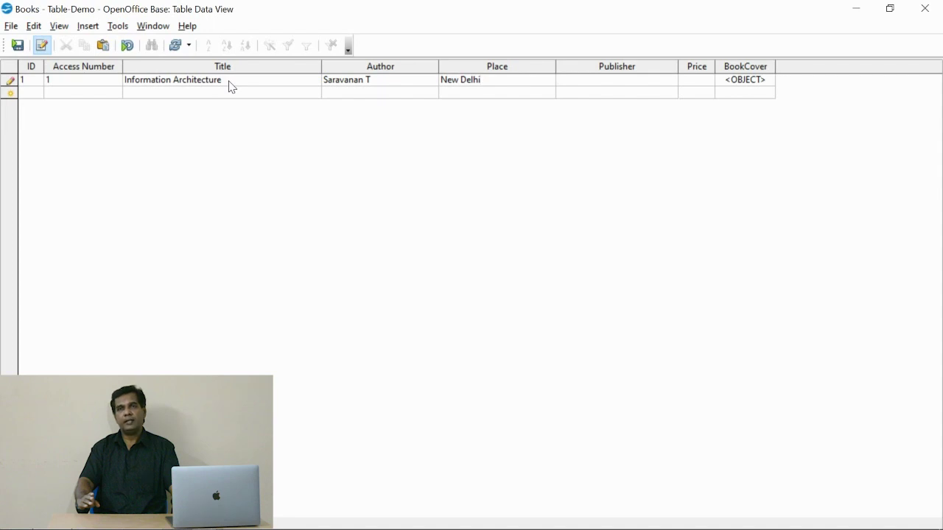
type("Ess Ess")
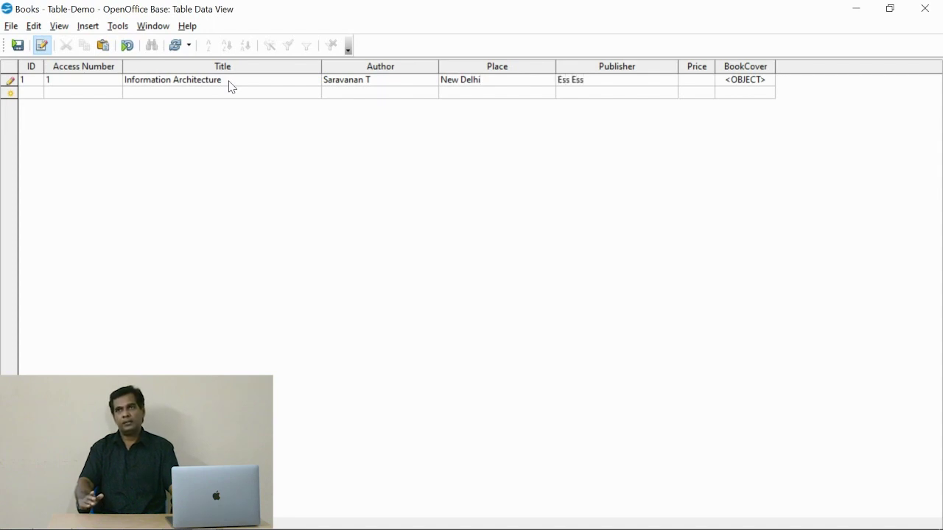
key("Tab")
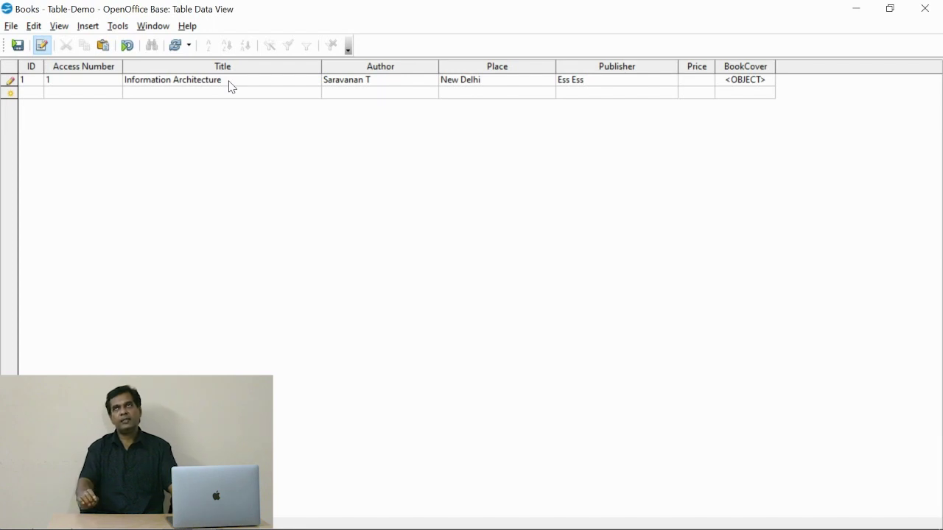
type("500")
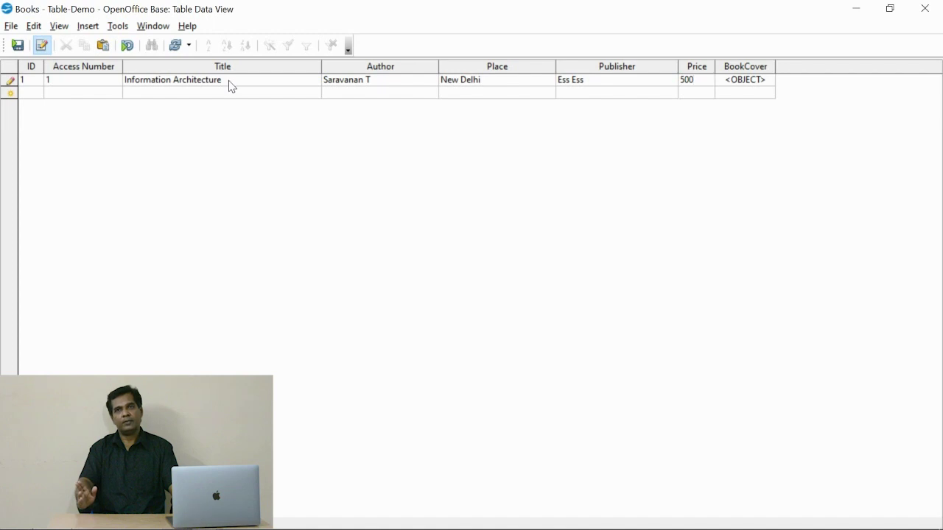
left_click(2, 74)
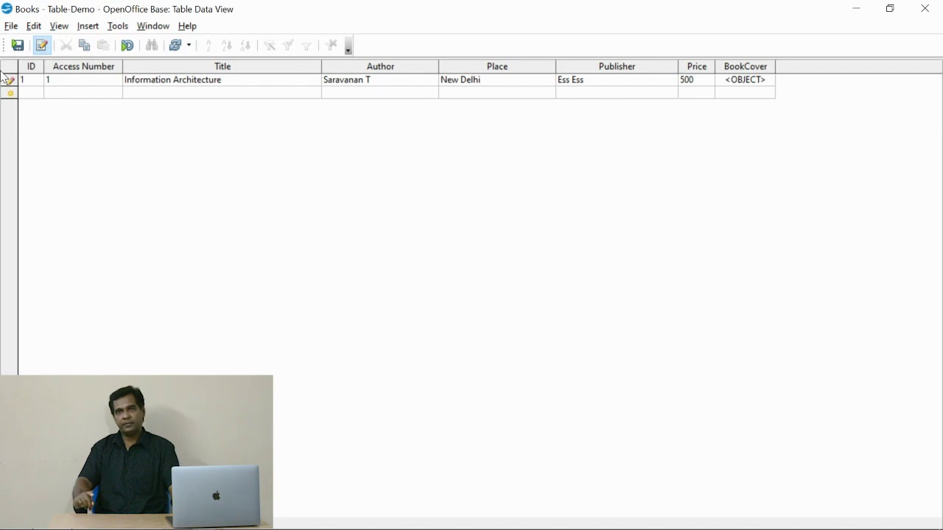
key("Down")
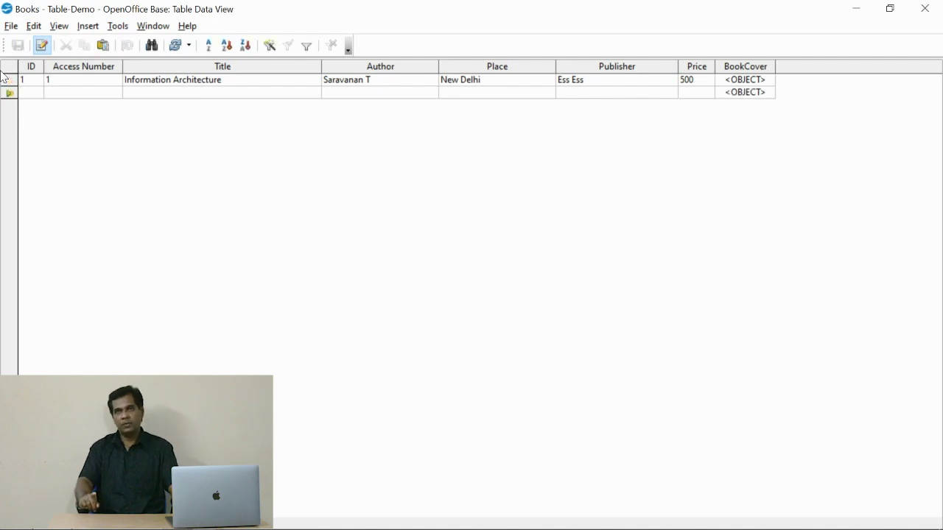
Begin the second record with ID 2, Access Number 1 and the title Library Automation
type("2")
key("Tab")
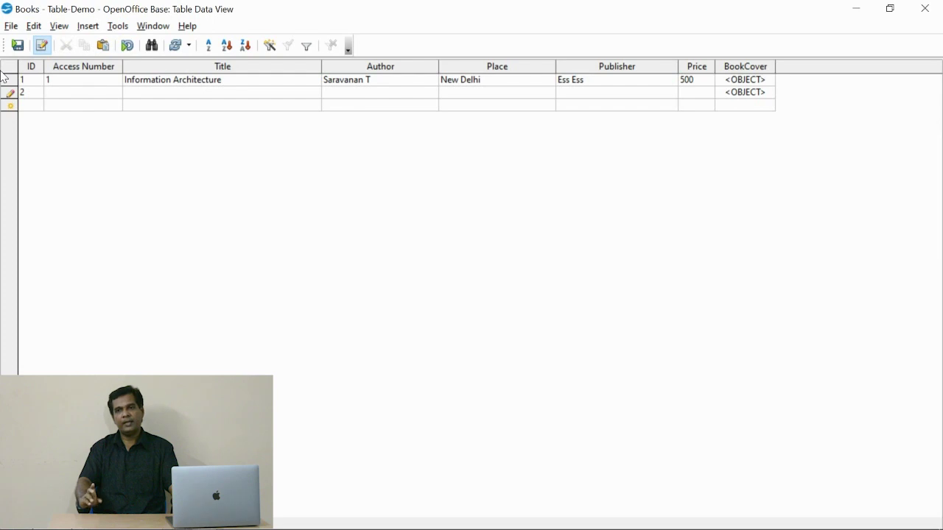
type("1")
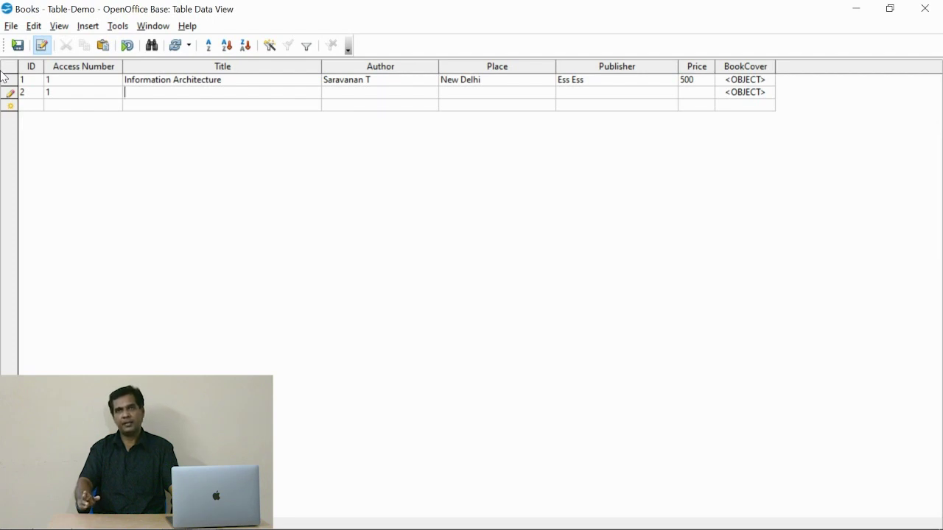
type("Library")
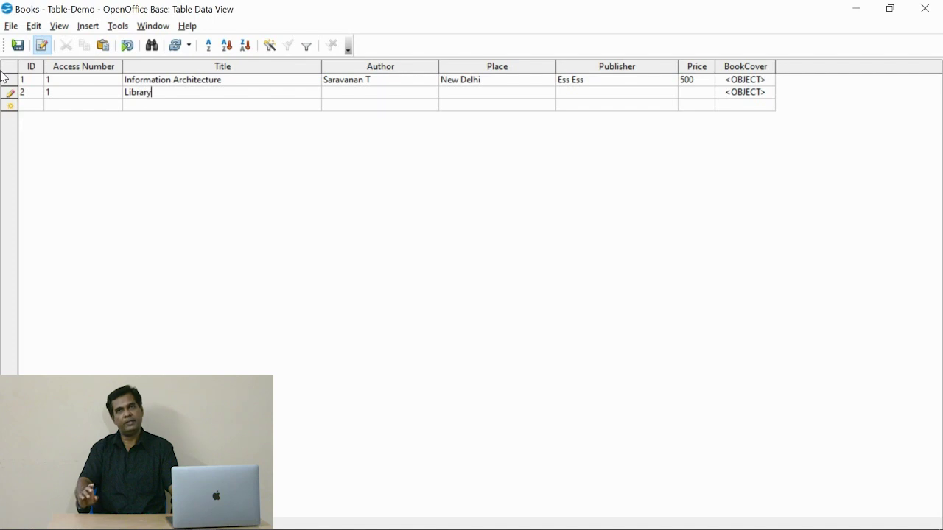
type(" Autho")
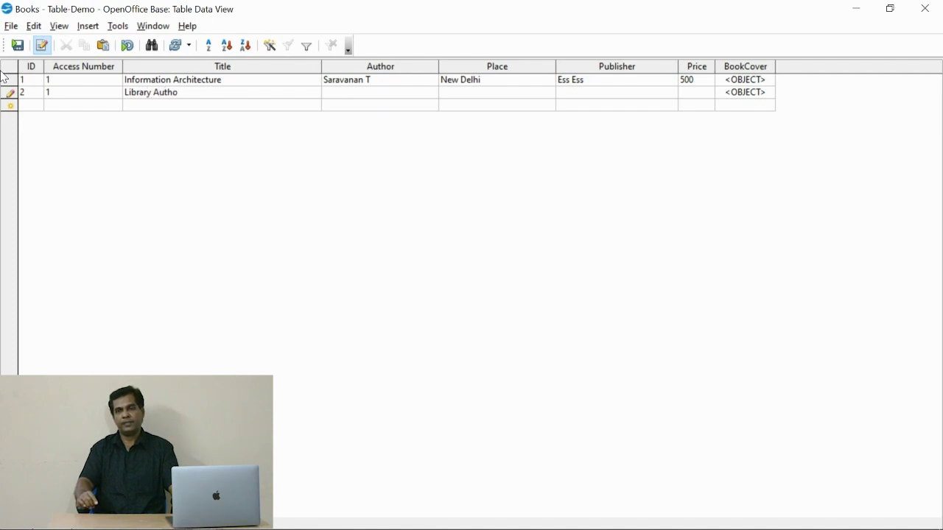
key("BackSpace")
key("BackSpace")
key("BackSpace")
type("tomatio")
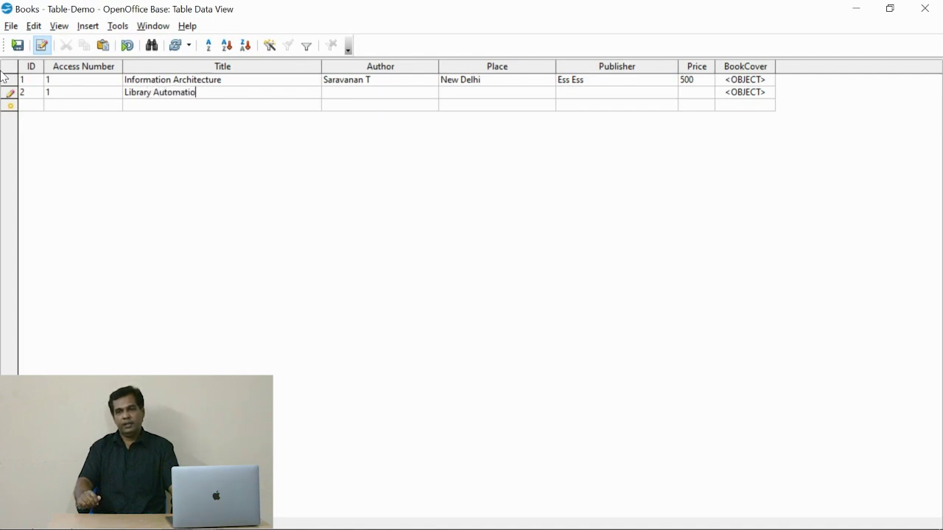
type("n")
key("Tab")
Fill in the second record's author name, place New Delhi, publisher APH and price 750, and try to store it
type("Saravana")
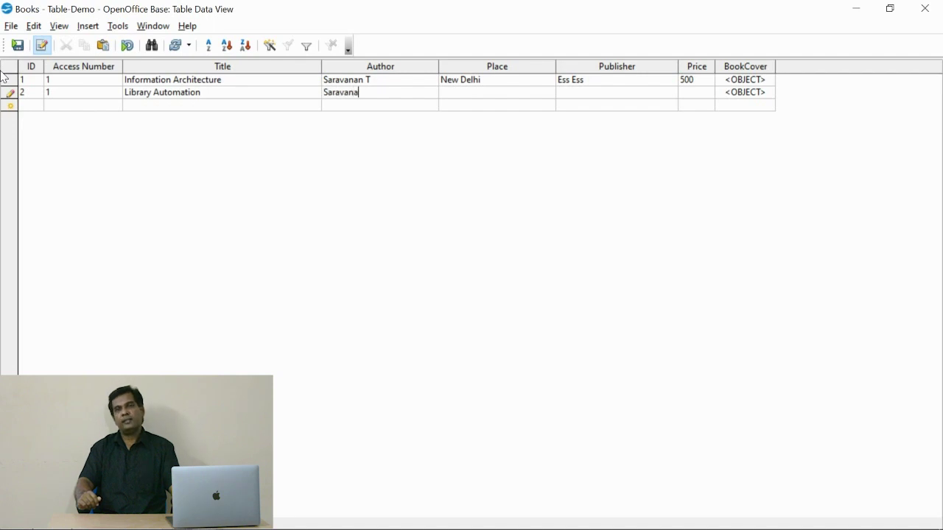
type("n T")
key("Tab")
type("New Delhi")
key("Tab")
type("APH")
key("Tab")
type("750")
key("Tab")
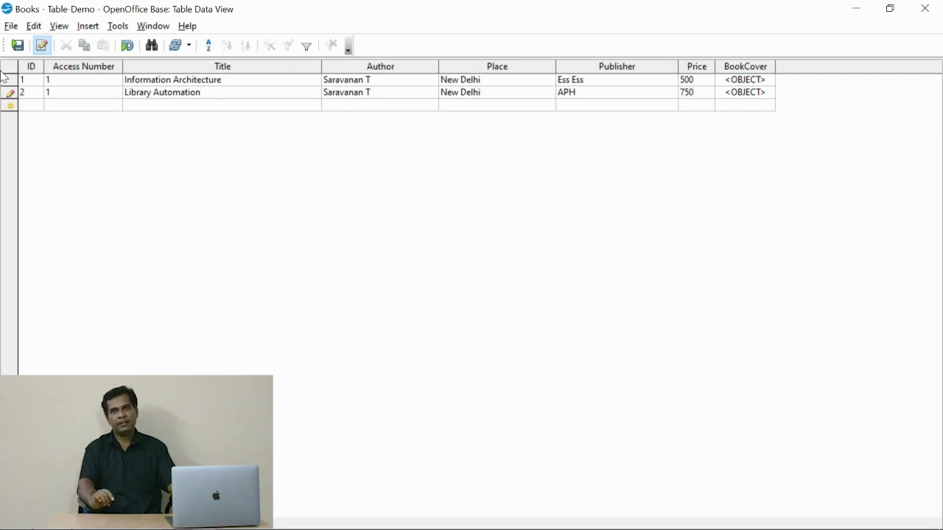
left_click(2, 76)
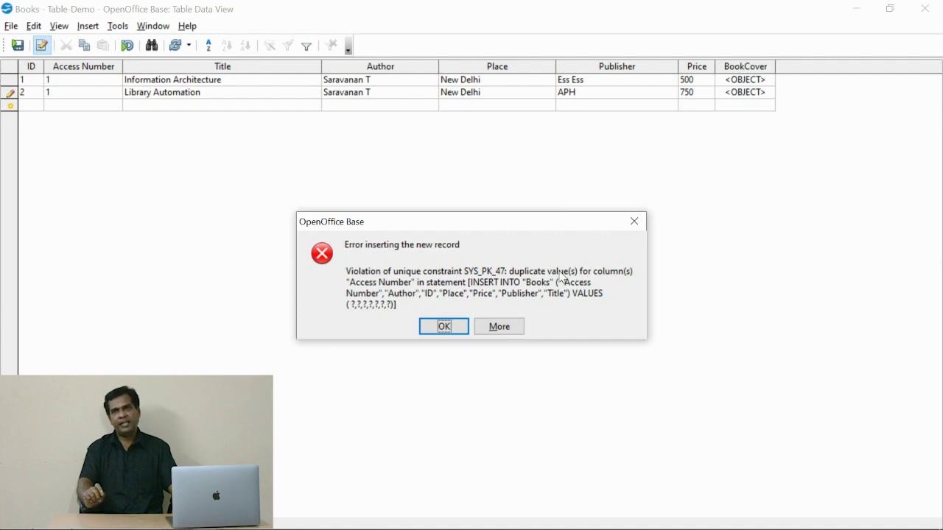
Dismiss the error and change the second record's Access Number to 2
left_click(454, 325)
left_click(73, 89)
key("BackSpace")
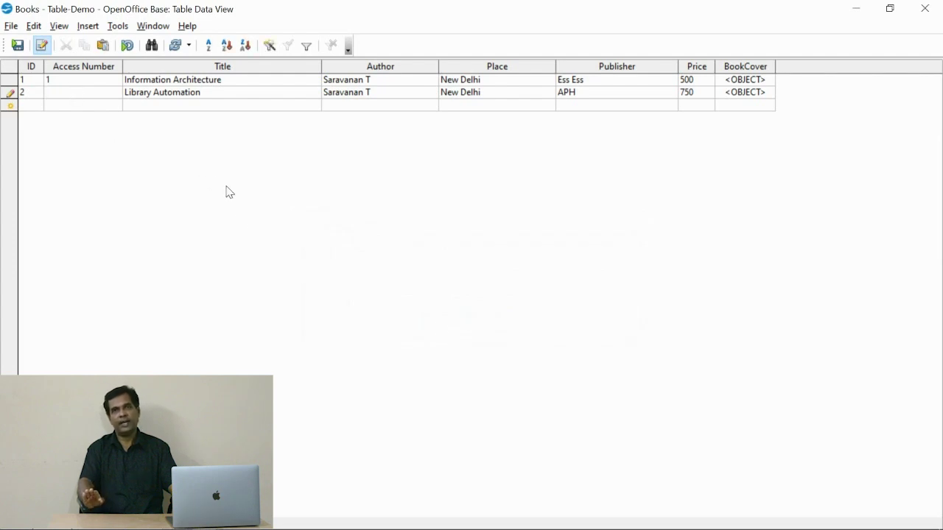
type("2")
key("Tab")
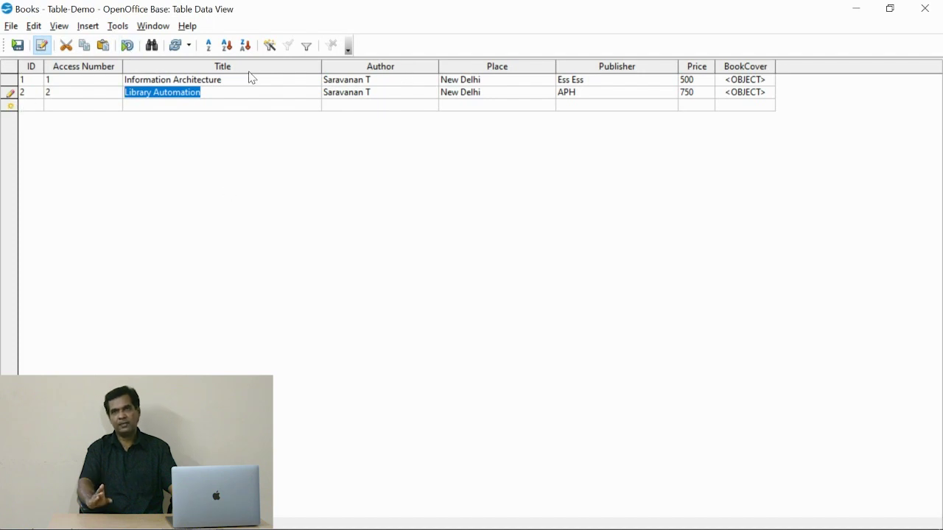
key("Tab")
key("Tab")
key("Tab")
key("Tab")
key("Tab")
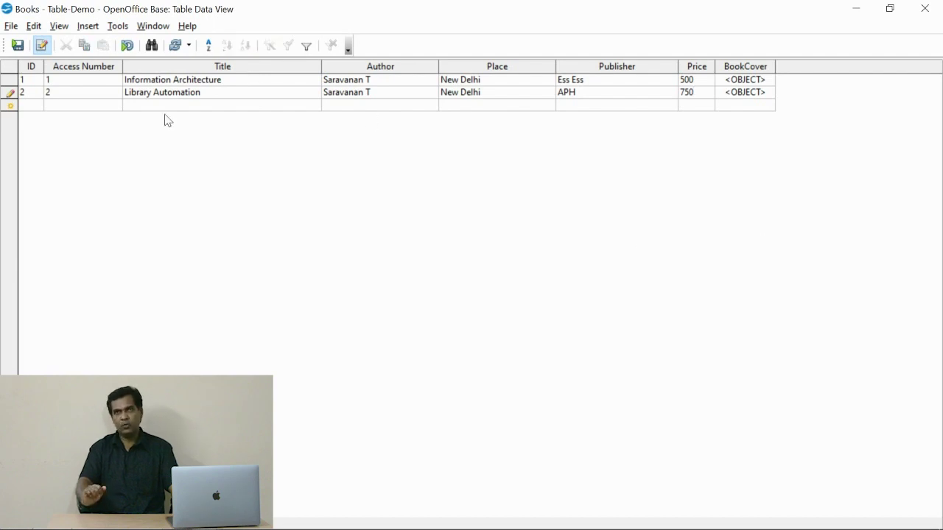
Store the second record and begin a third with ID 3, Access Number 3 and the title LIS-UGC-Net/JRF/SLET
left_click(27, 107)
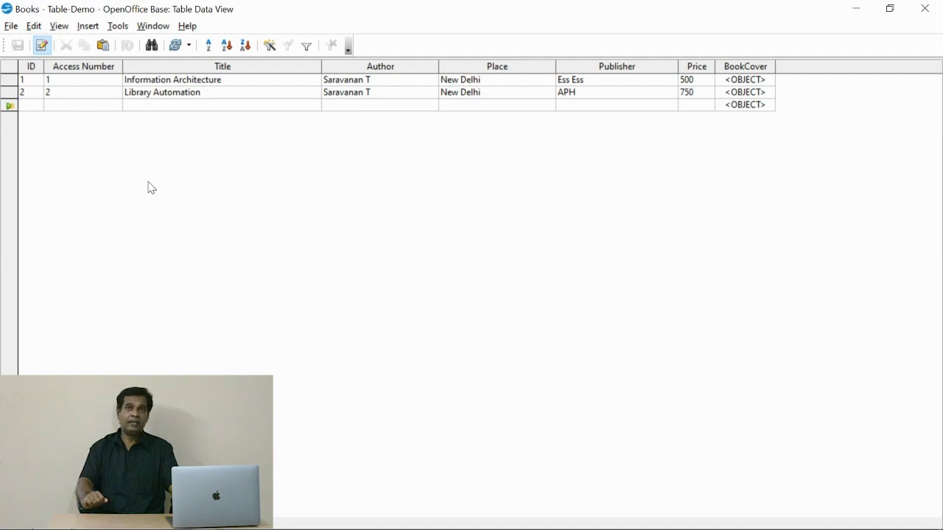
type("3")
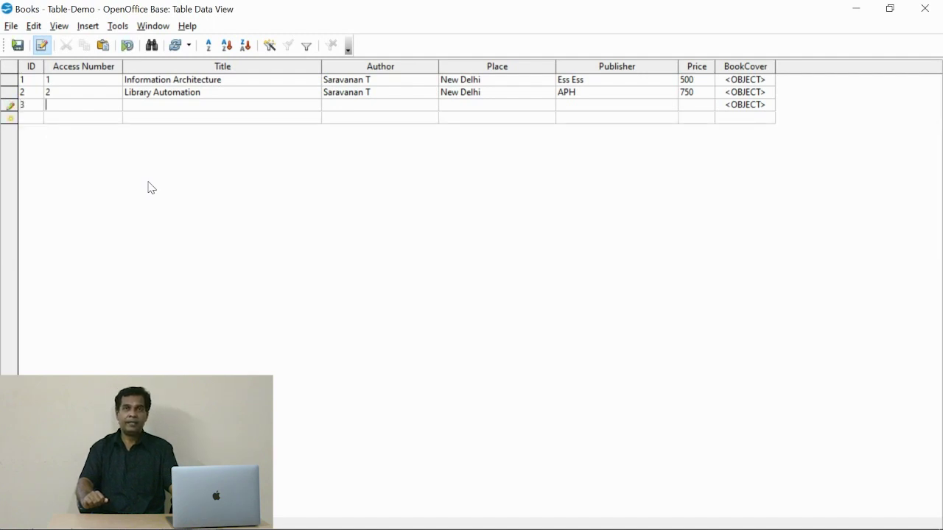
type("3")
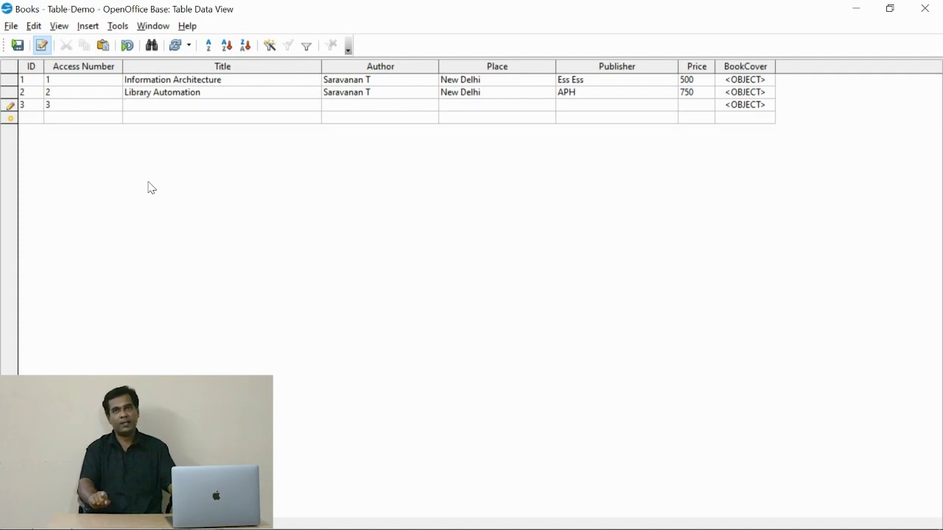
type("LIS")
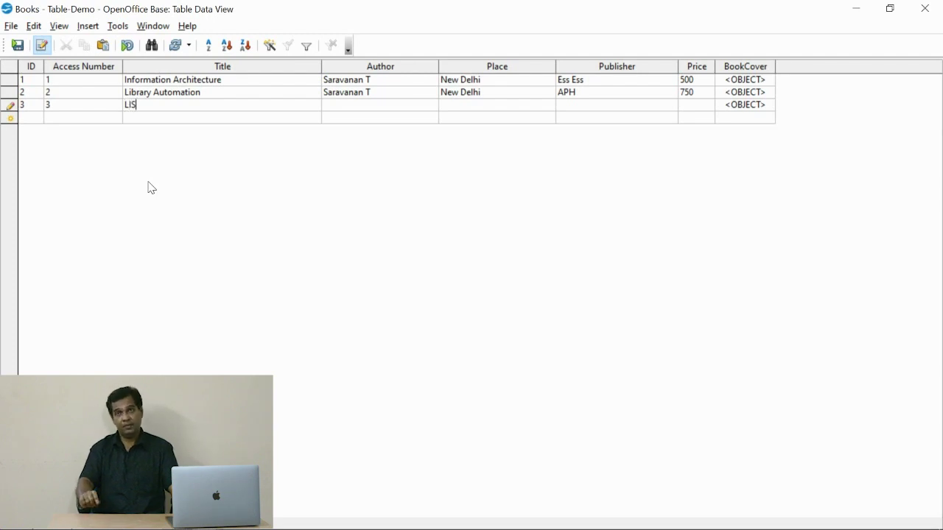
type("-")
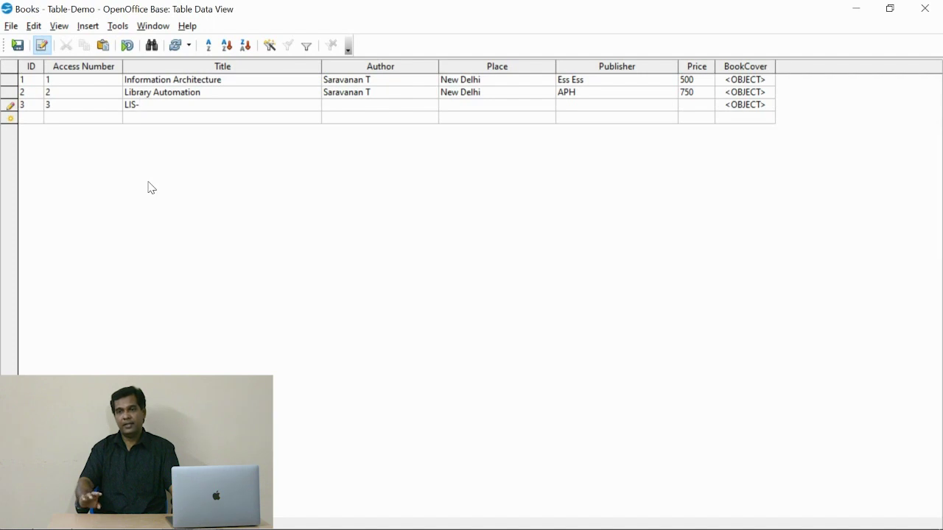
type("UGC")
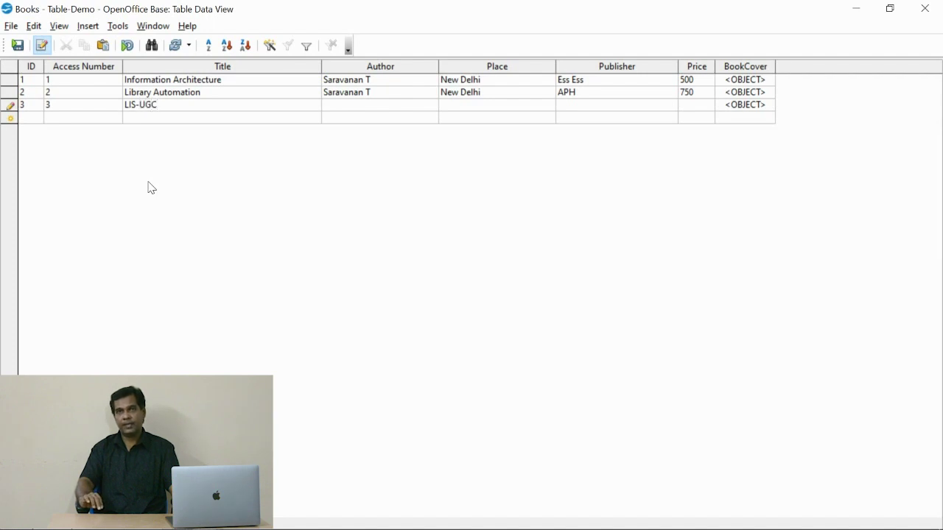
type("-Net/JR")
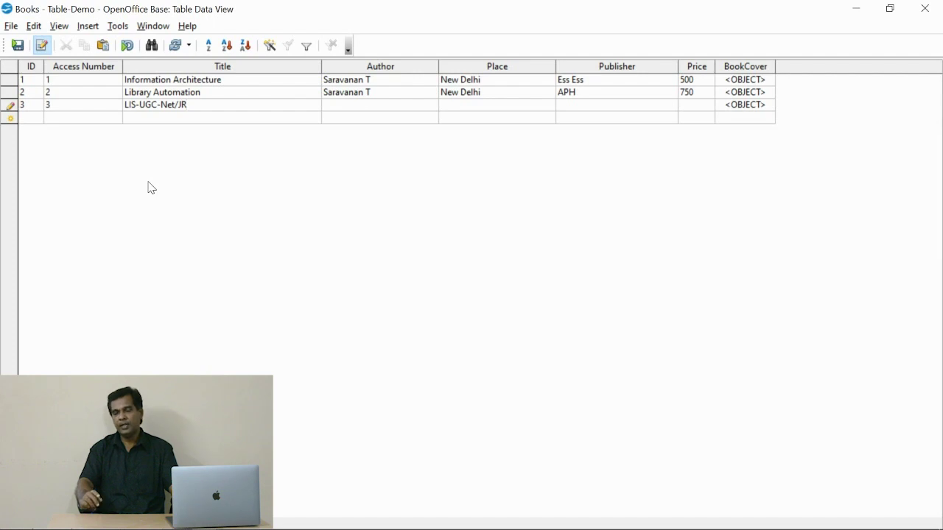
type("F/SLET")
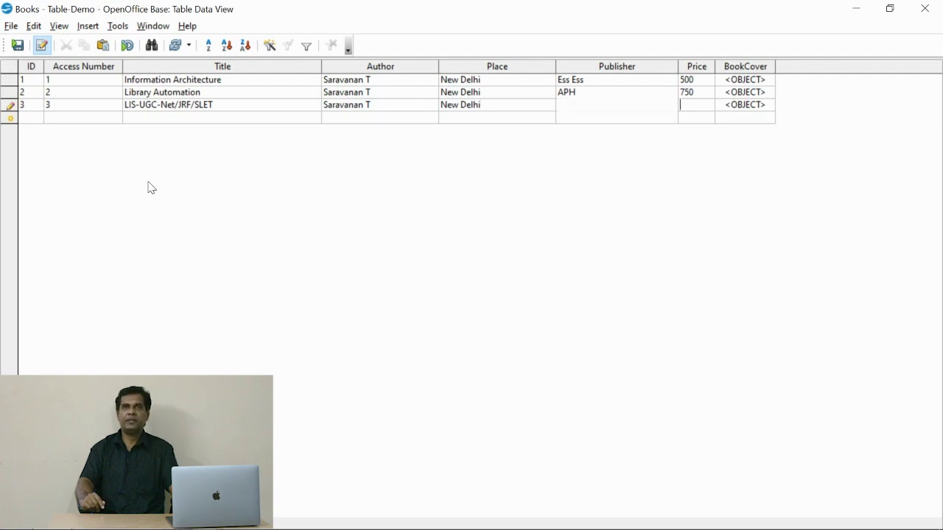
Complete the third record with the author's name, place New Delhi, publisher APH and price 500, store it and close the table data
type("500")
key("Tab")
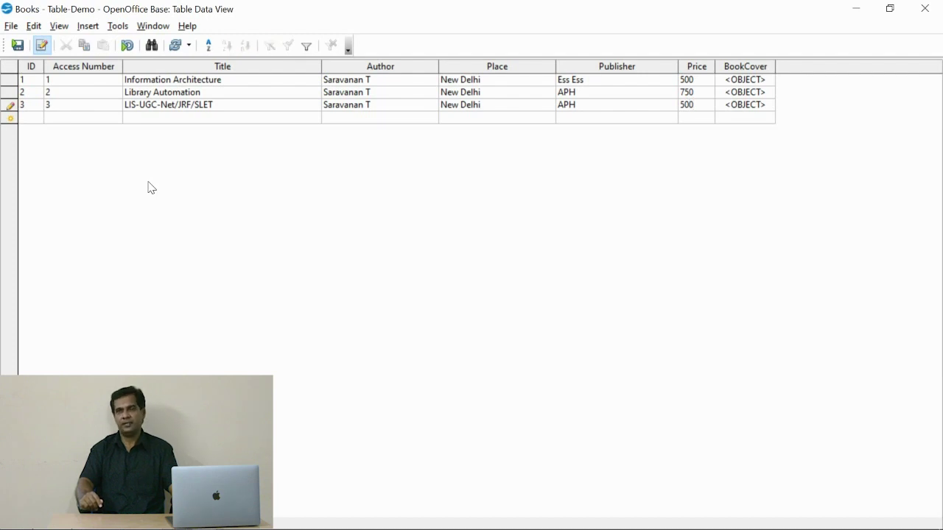
key("Tab")
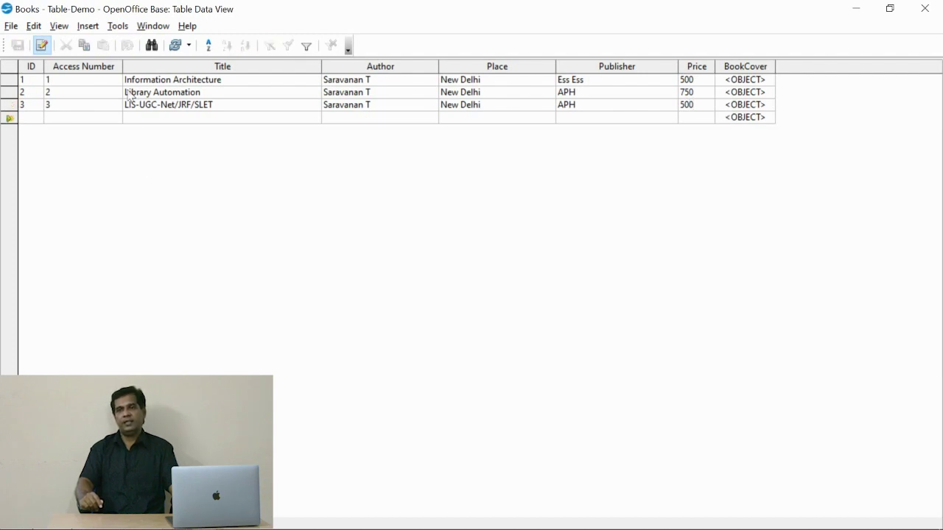
left_click(39, 118)
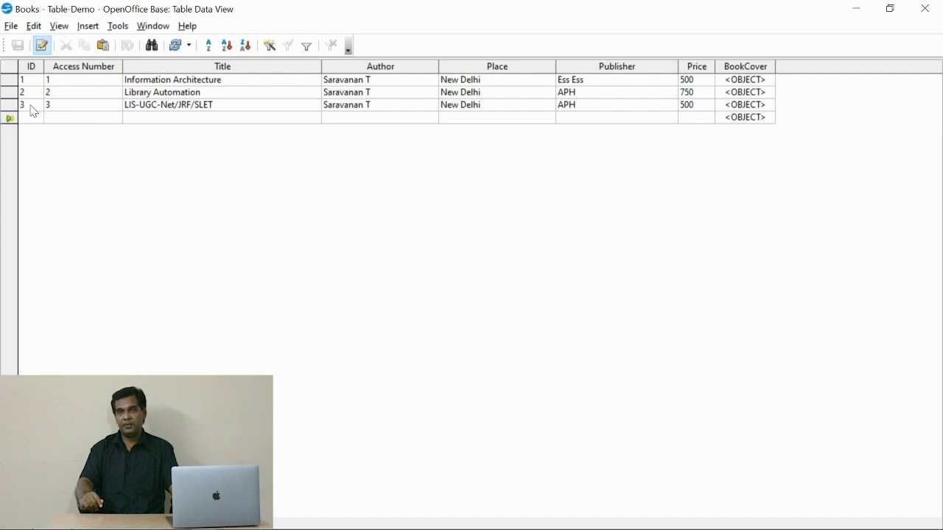
left_click(30, 105)
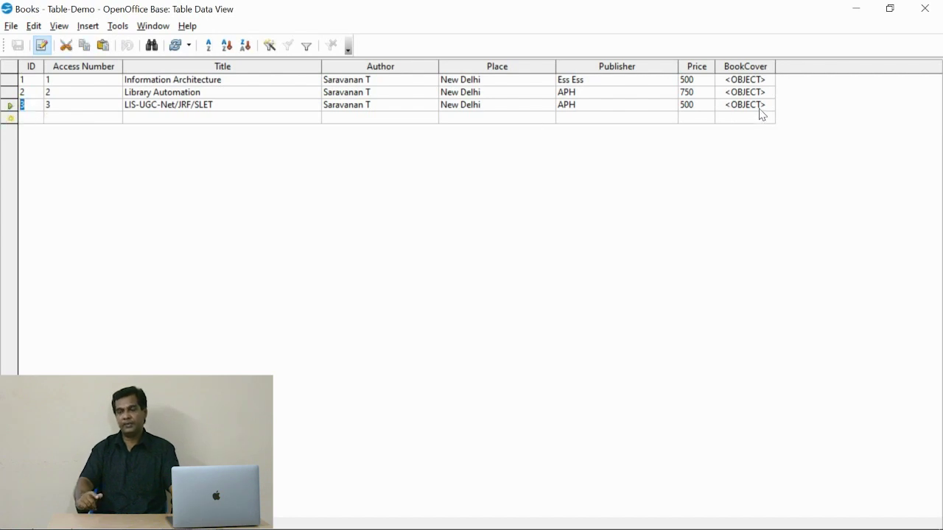
left_click(925, 14)
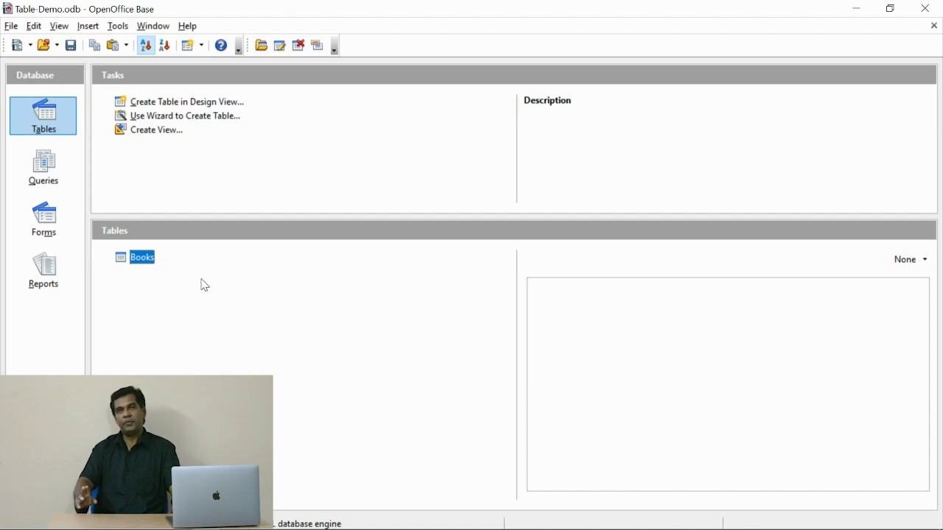
Set the Books table's preview in the database window to Document and open the table
left_click(924, 261)
left_click(908, 292)
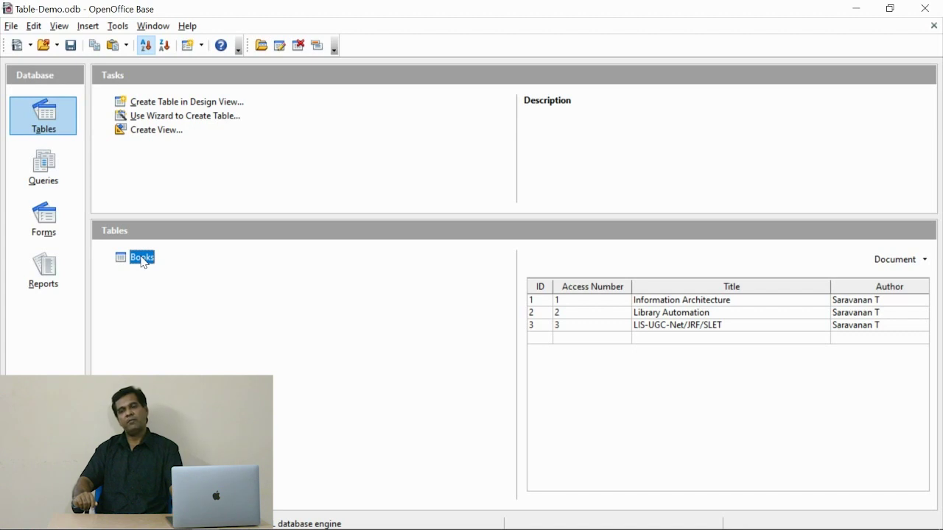
double_click(142, 260)
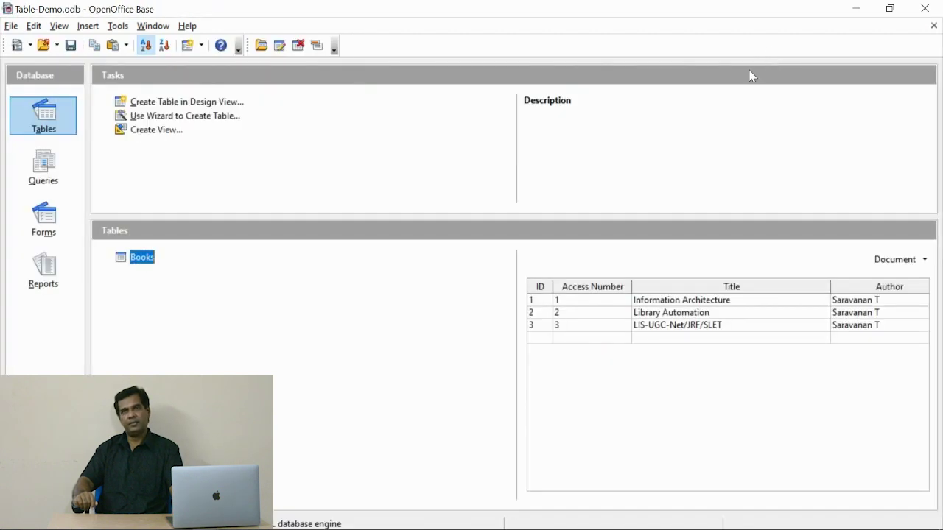